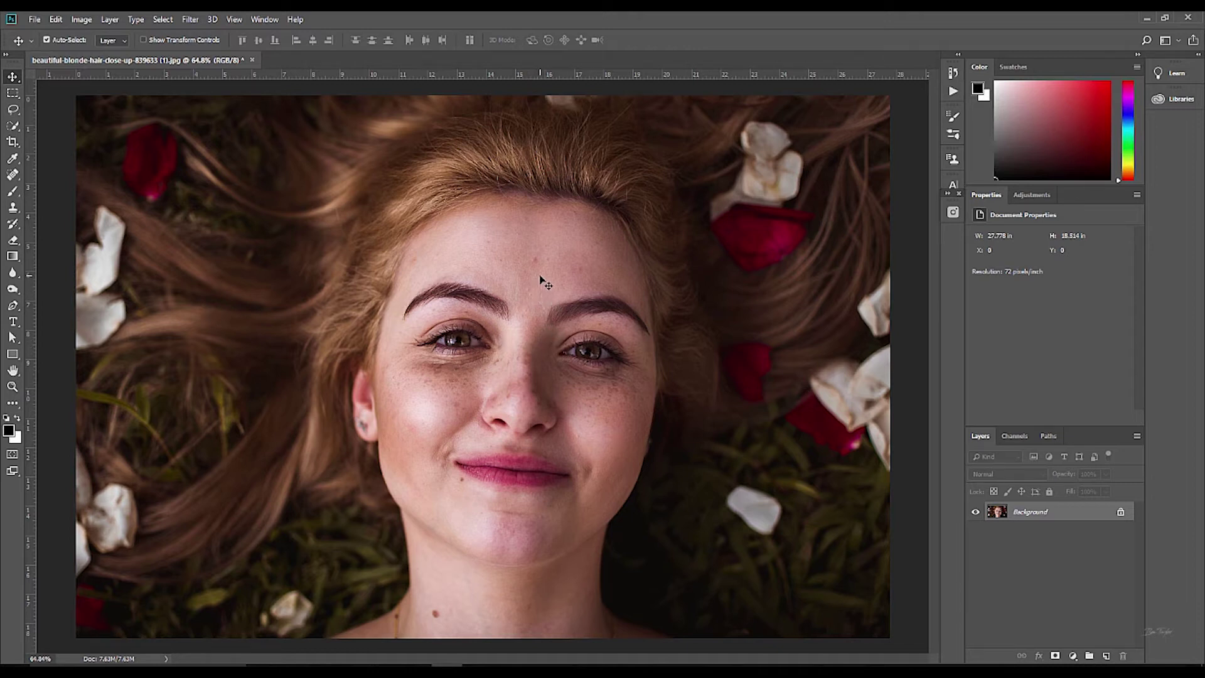
Examine the portrait's skin up close, from the forehead down to the chin and back up to the eyes
key(ctrl+1)
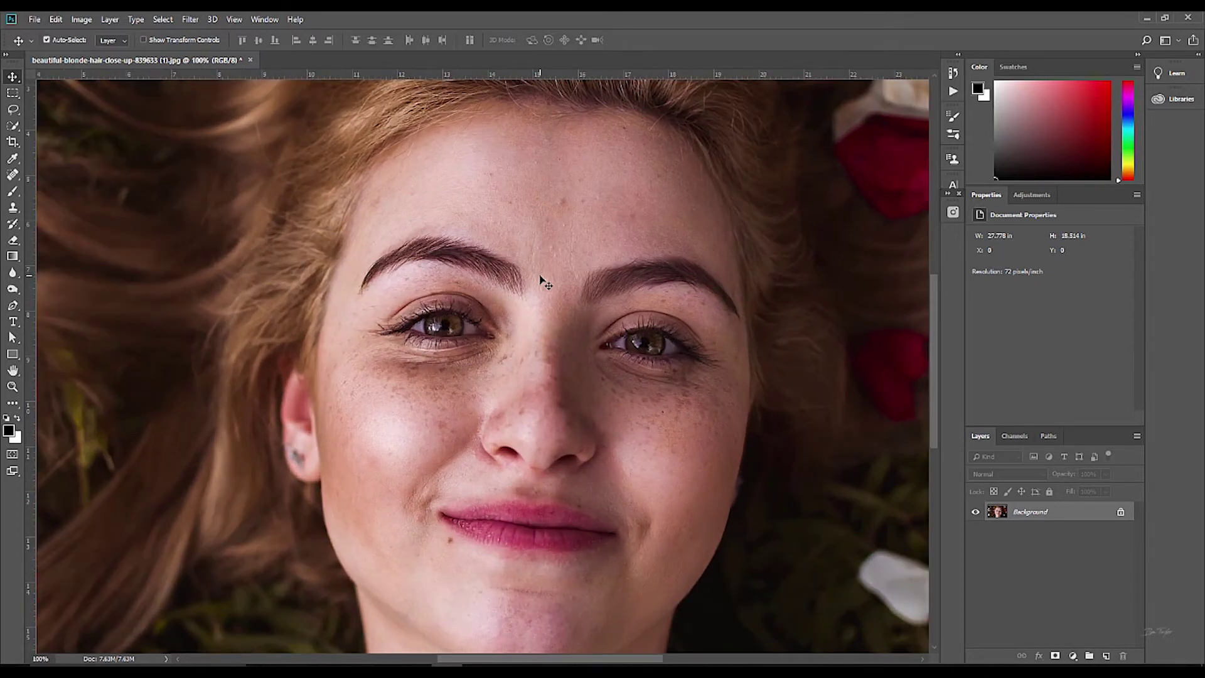
drag(559, 259, 503, 403)
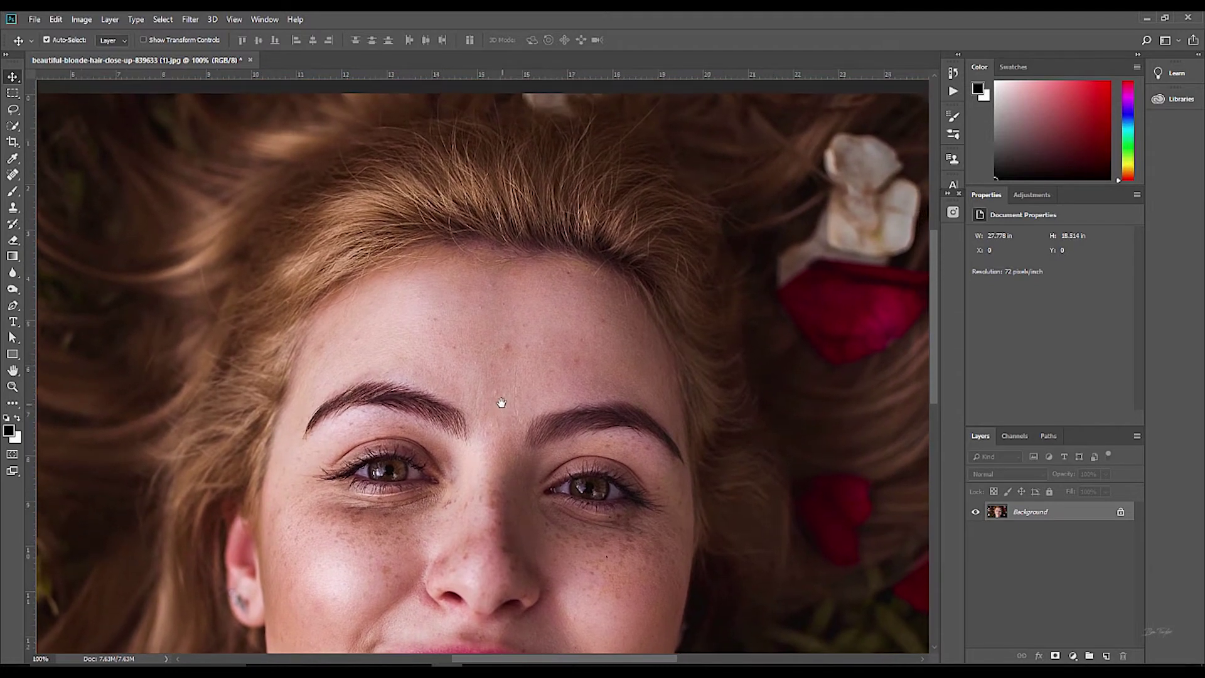
key(ctrl+space)
click(530, 362)
click(530, 362)
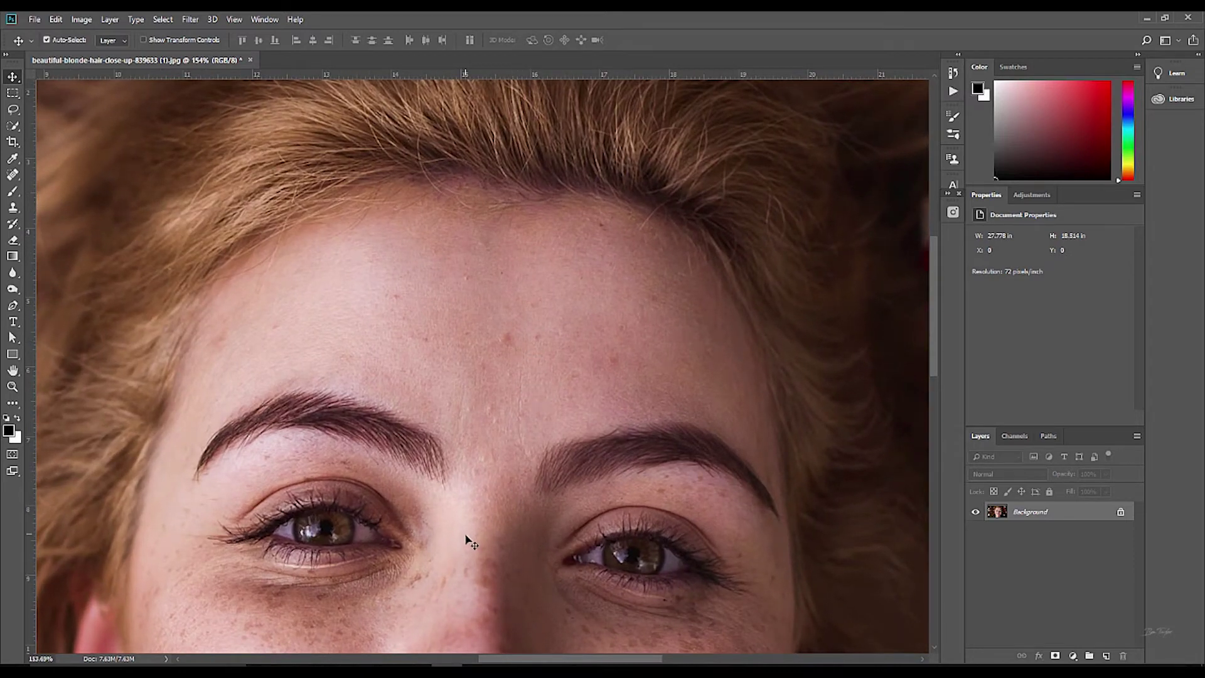
drag(468, 524, 430, 285)
scroll(546, 492, down, 6)
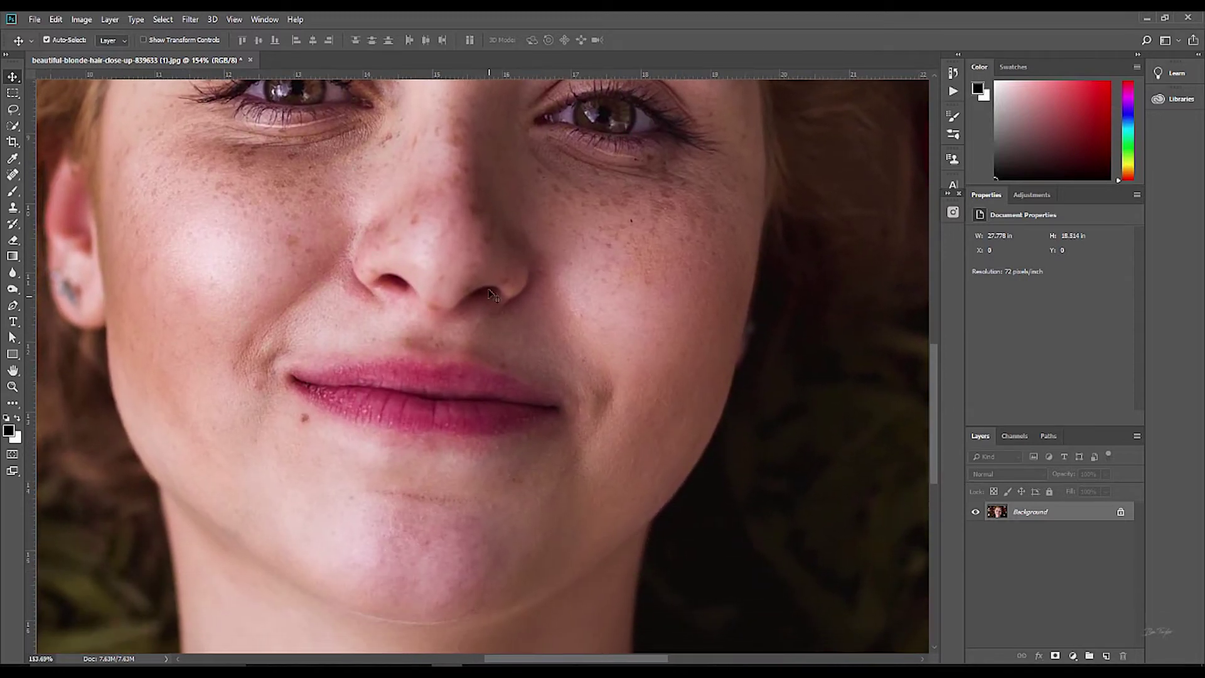
drag(517, 322, 571, 660)
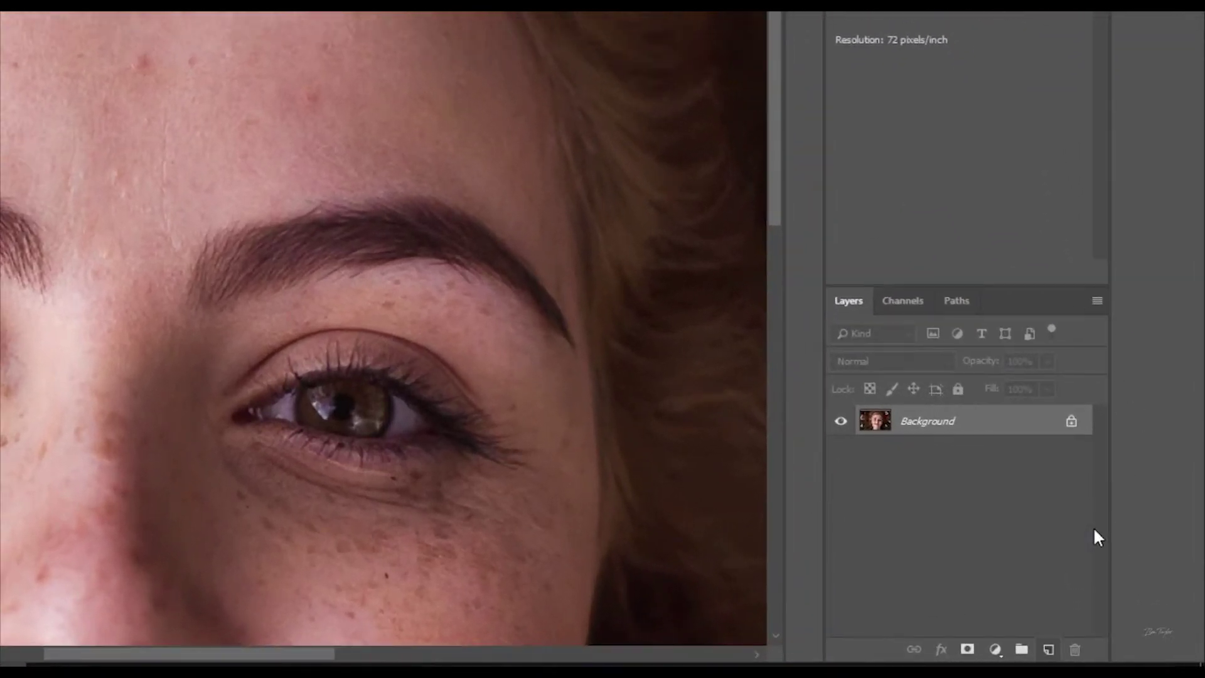
Add one new blank layer above the Background and undo the surplus second layer
click(1048, 650)
click(1048, 649)
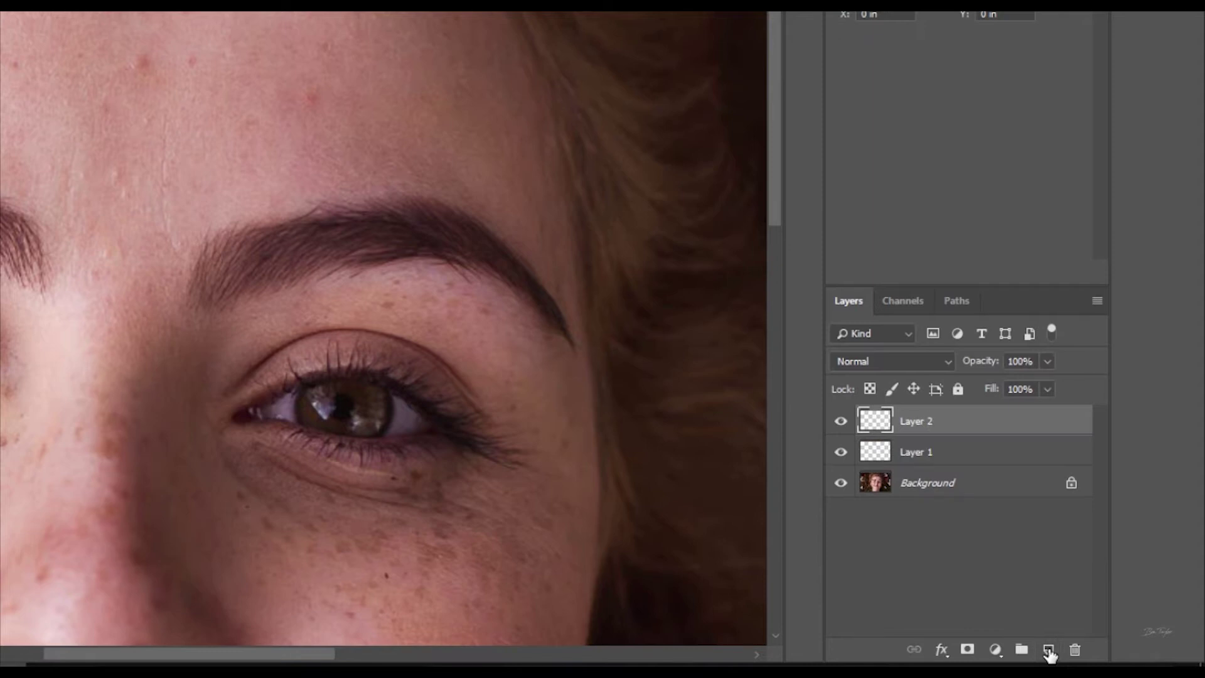
key(ctrl+z)
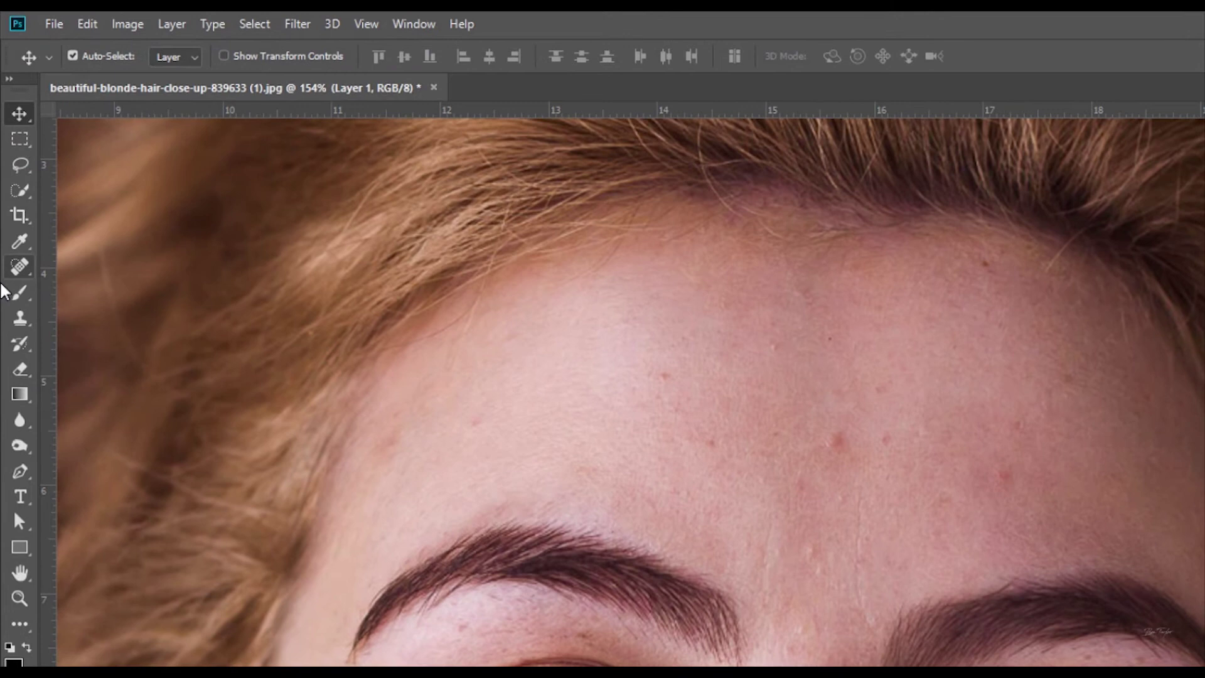
Remove the red blemishes in the middle of the forehead with the Spot Healing Brush on the blank layer
click(34, 274)
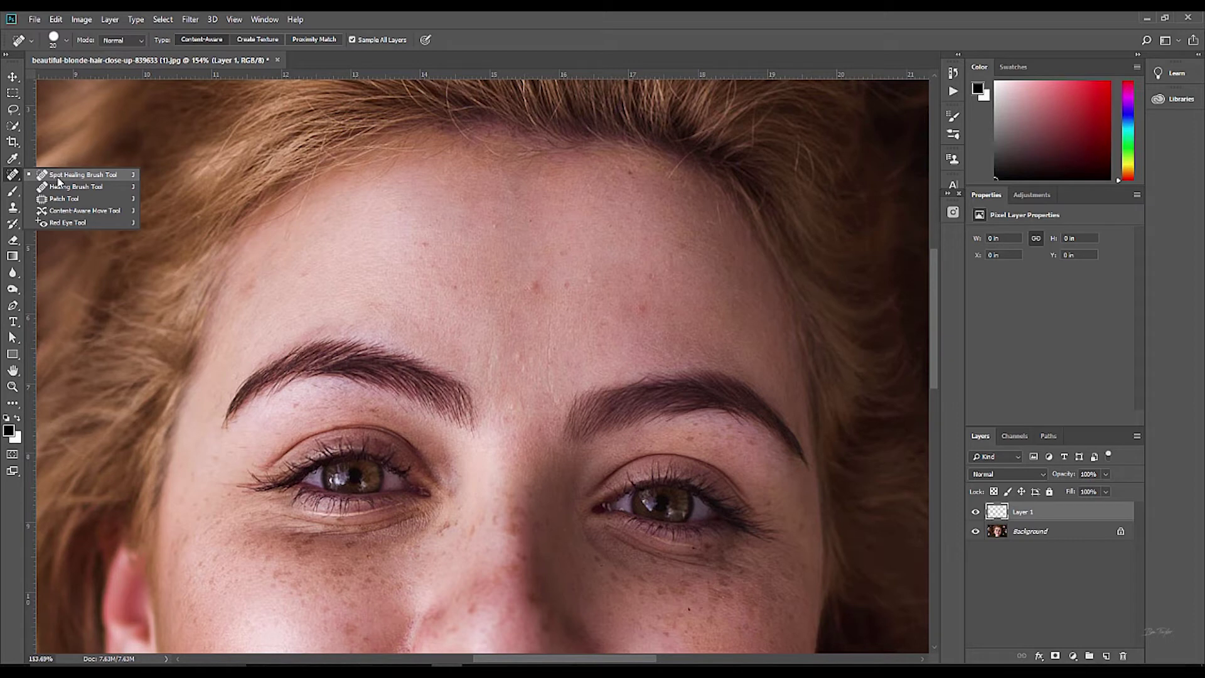
click(65, 176)
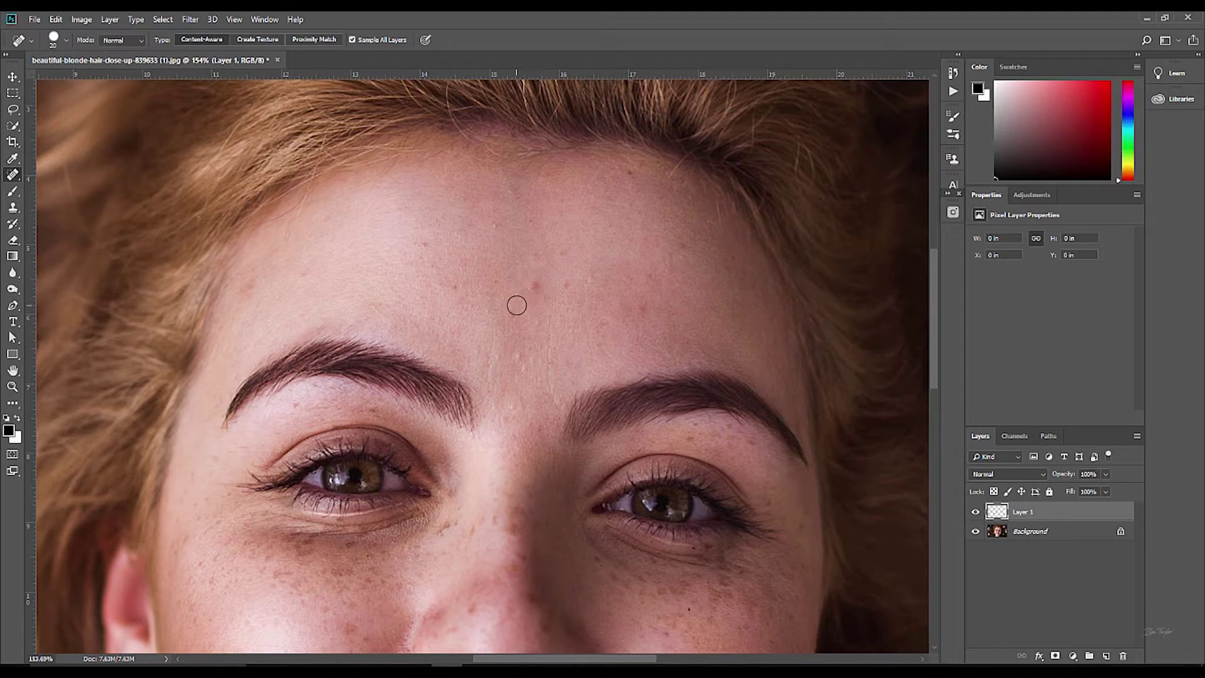
drag(521, 340, 549, 332)
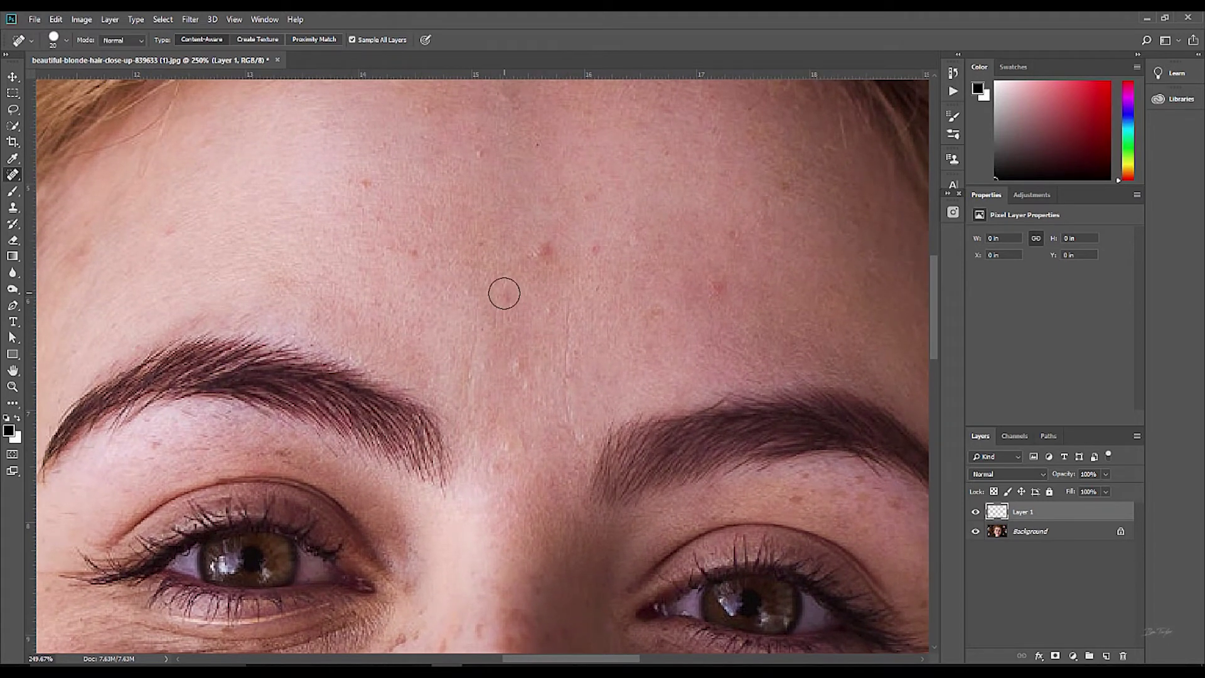
click(510, 303)
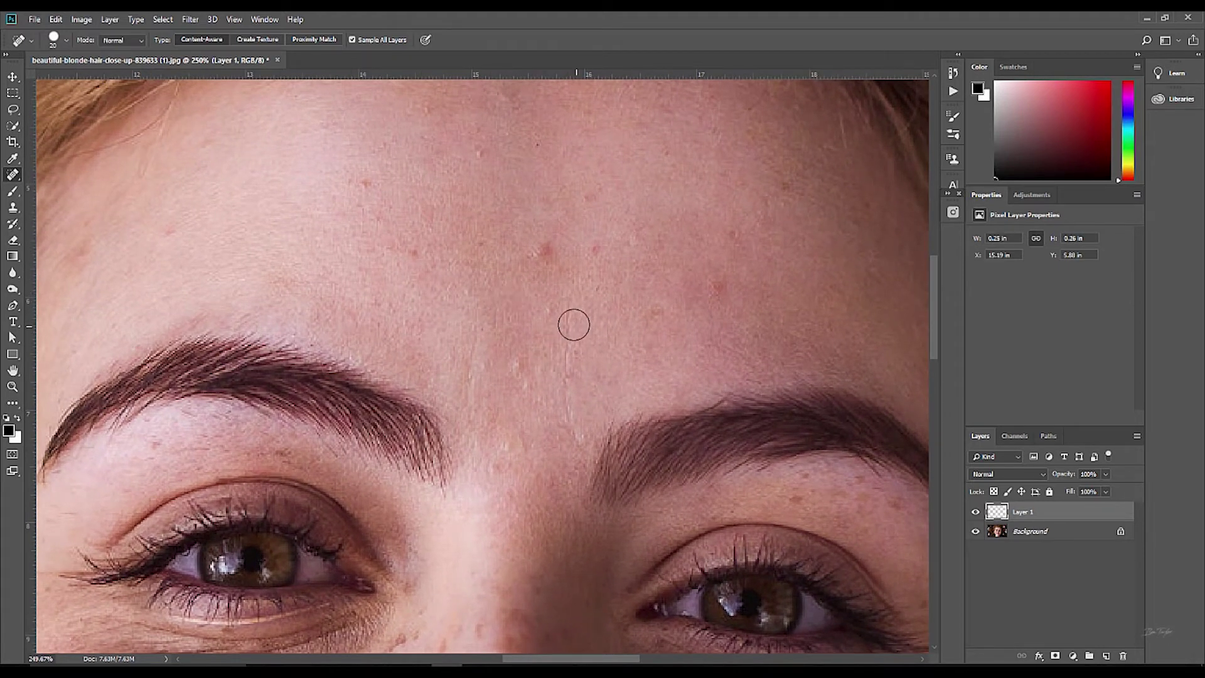
click(543, 253)
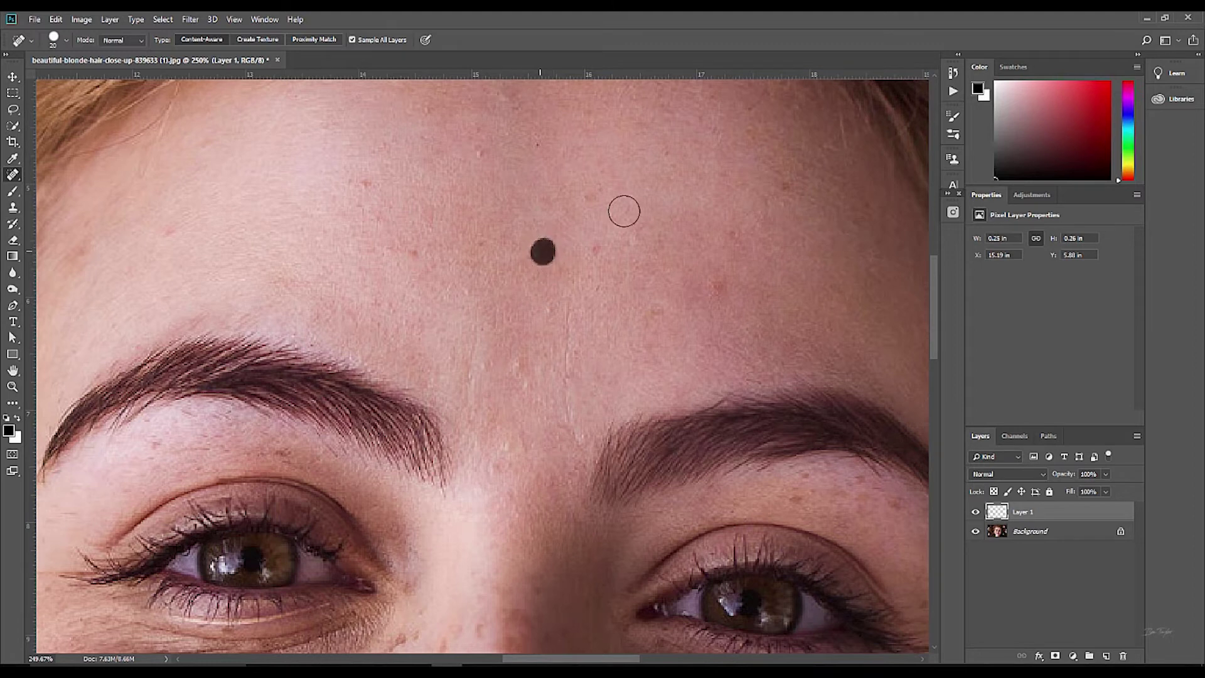
click(595, 199)
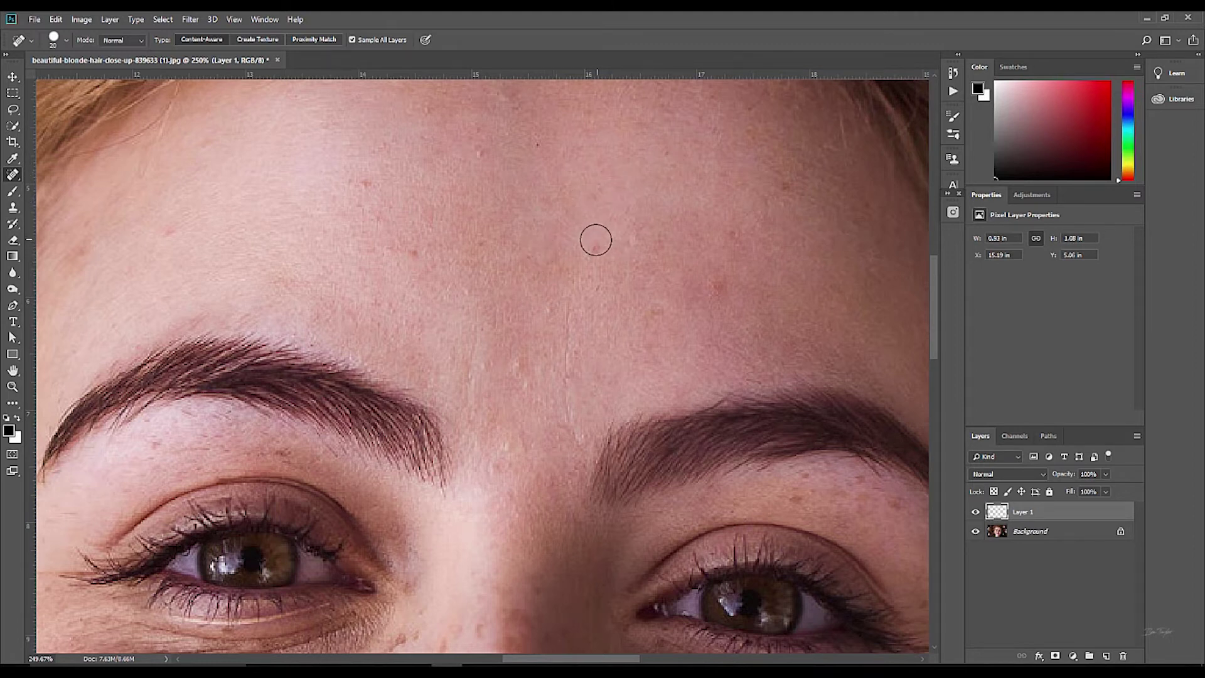
Heal the small spots across the central forehead above both eyebrows
click(366, 183)
click(416, 254)
drag(594, 306, 573, 310)
click(688, 291)
click(704, 252)
click(700, 251)
click(743, 212)
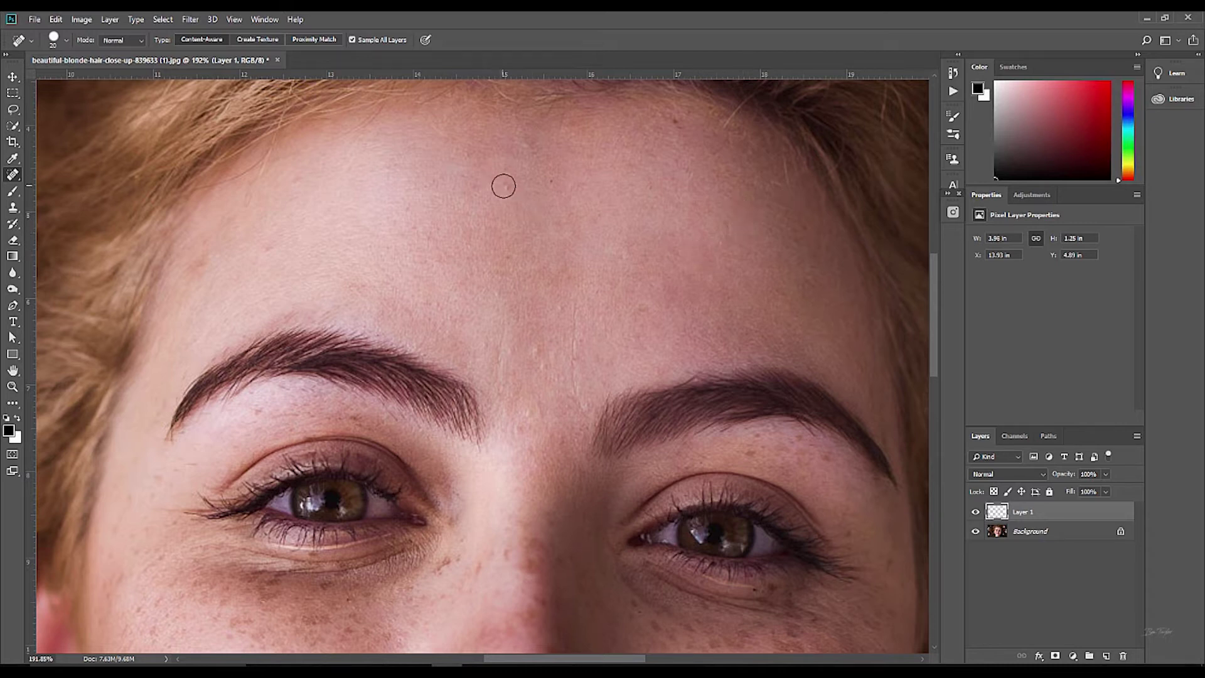
Heal the small marks on the upper forehead just below the hairline
click(506, 170)
click(465, 157)
click(557, 179)
click(529, 145)
click(675, 117)
Heal the fine vertical lines between the eyebrows and the remaining small spots across the forehead
drag(575, 304, 575, 402)
click(545, 365)
click(535, 351)
click(650, 189)
click(593, 151)
click(408, 311)
click(506, 256)
click(462, 288)
click(427, 295)
click(517, 434)
drag(503, 329, 500, 363)
Heal the blemishes on the temple and outer forehead near the hair on the ear side of the face
drag(336, 288, 447, 279)
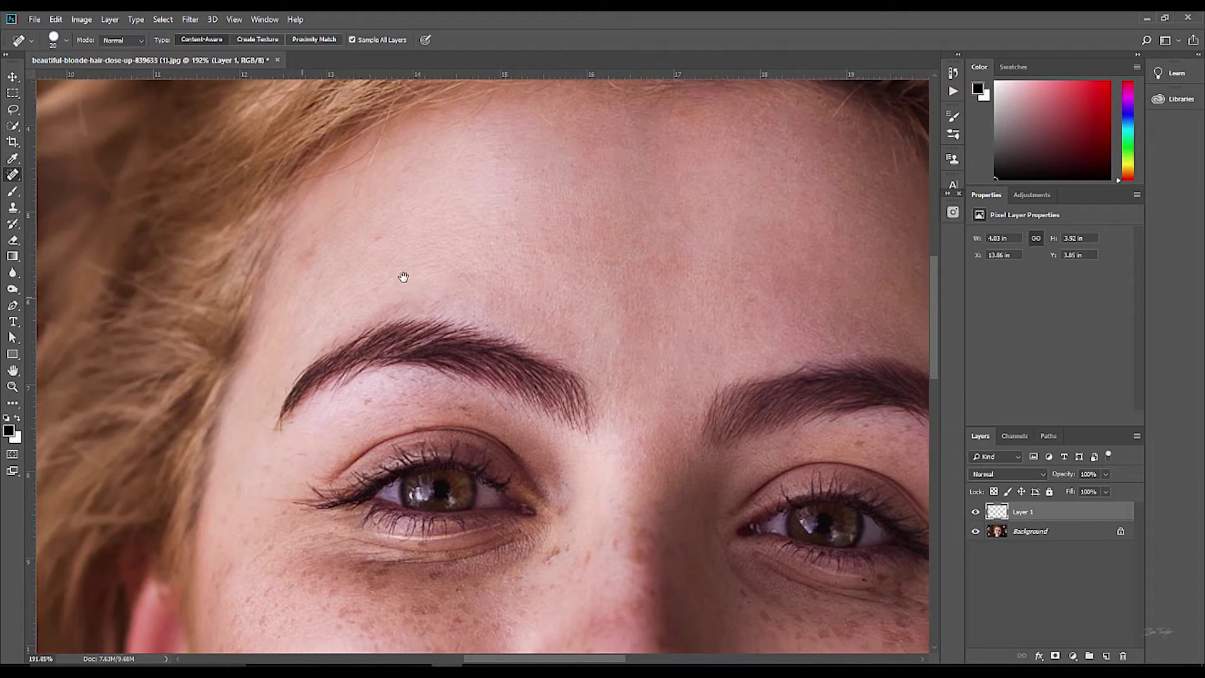
click(376, 239)
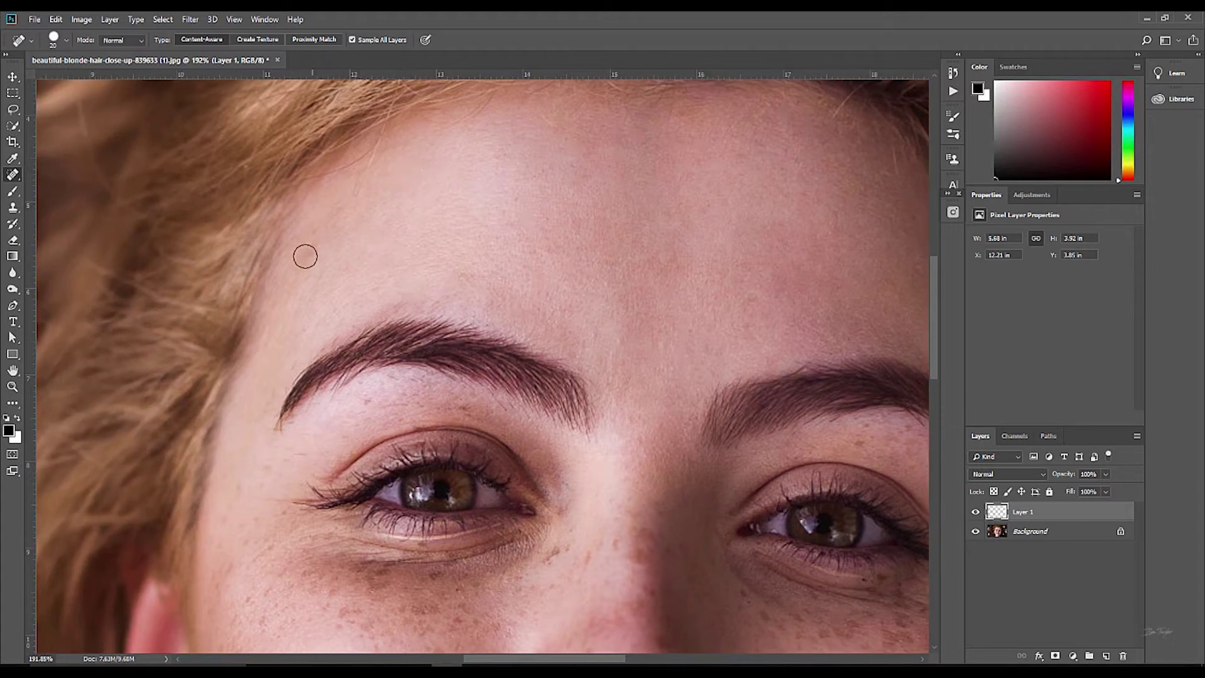
drag(312, 258, 312, 228)
click(332, 249)
click(300, 258)
Heal the remaining spots around the ear-side eyebrow, including the skin between that brow and the upper eyelid
drag(438, 285, 392, 216)
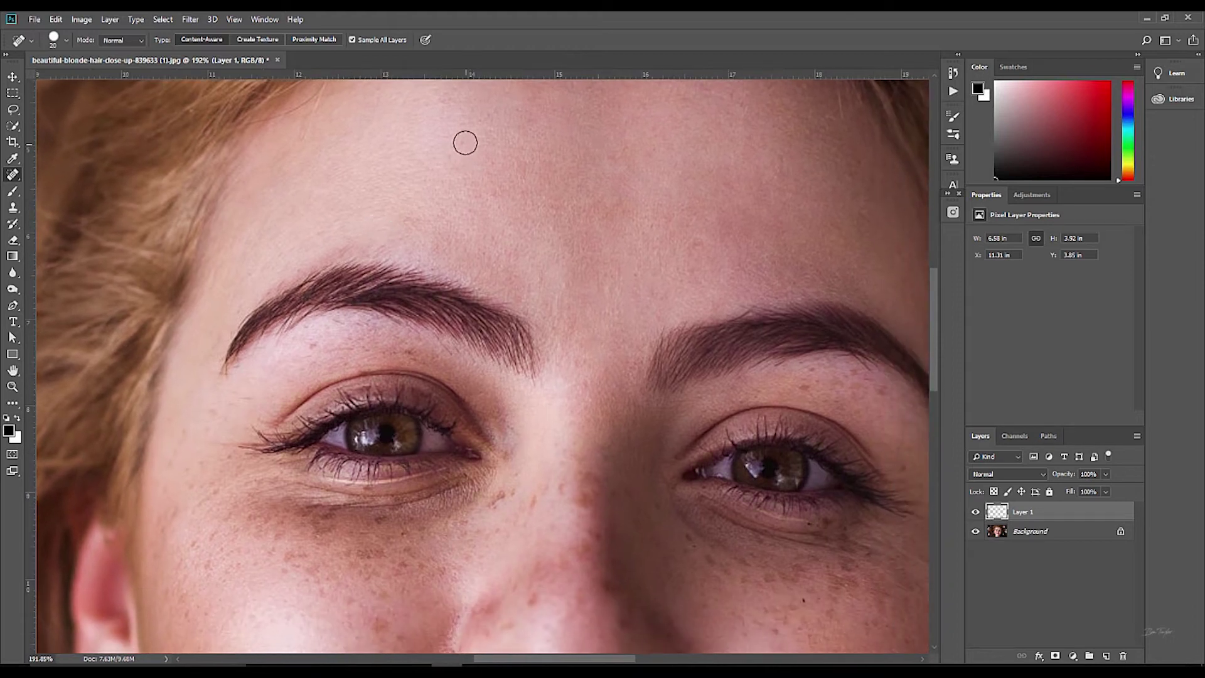
drag(383, 210, 352, 153)
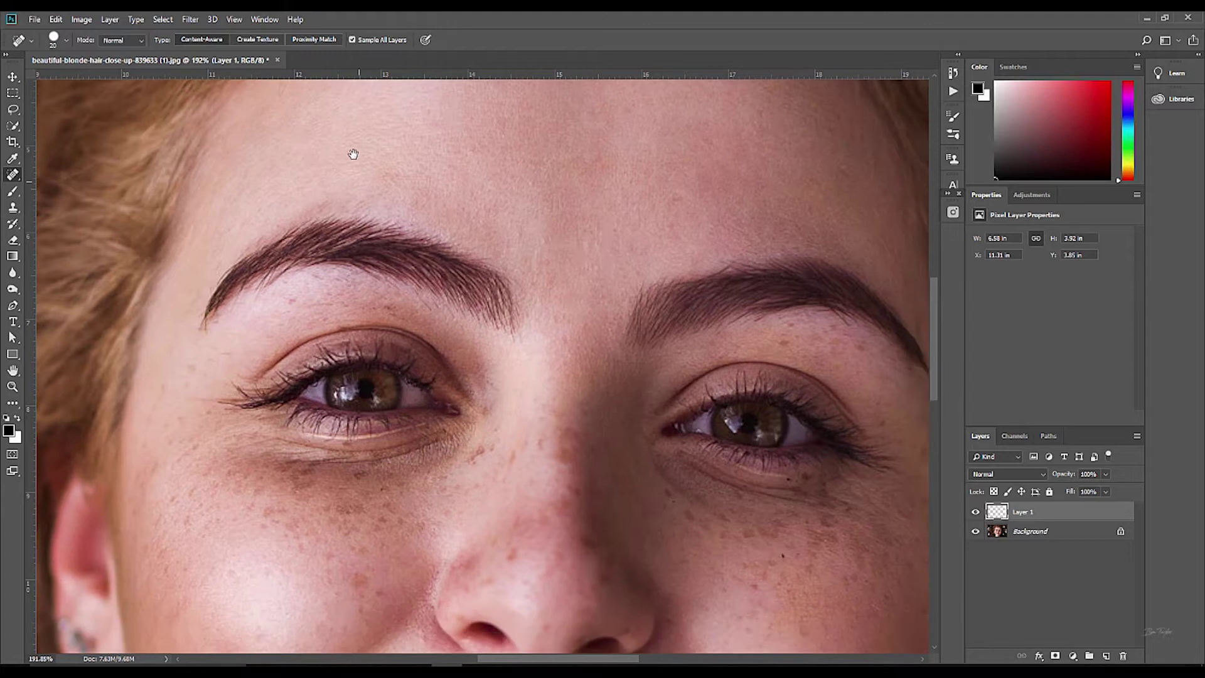
drag(556, 304, 487, 194)
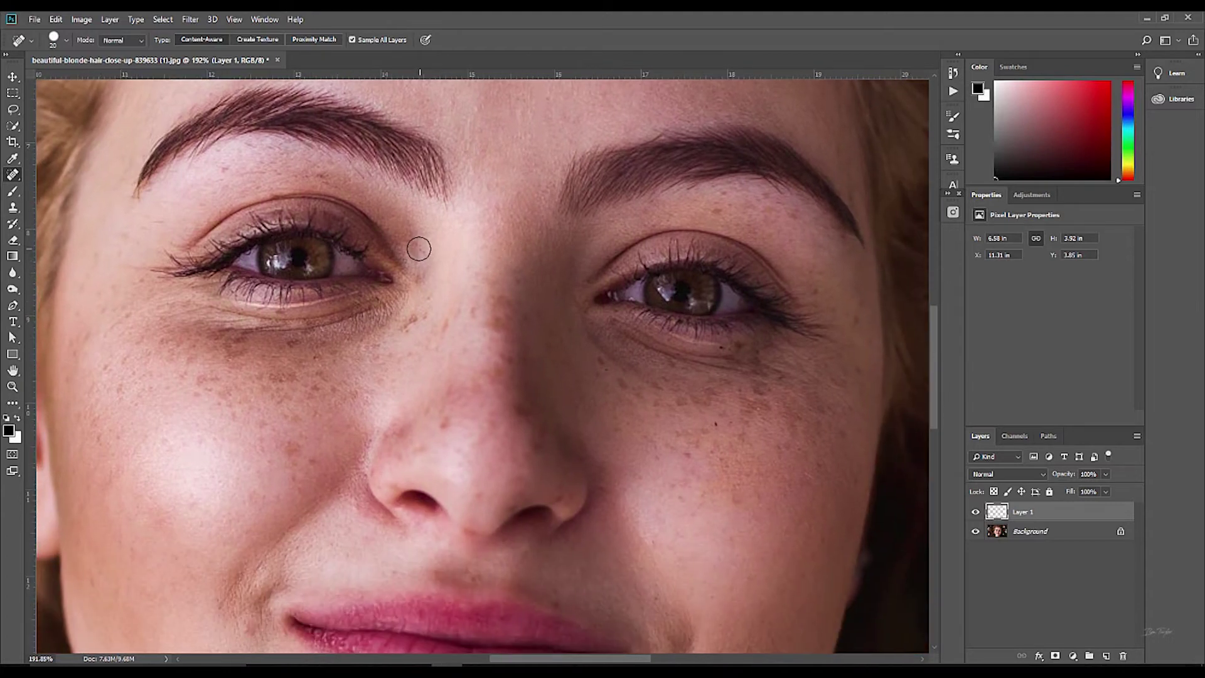
drag(445, 295, 447, 245)
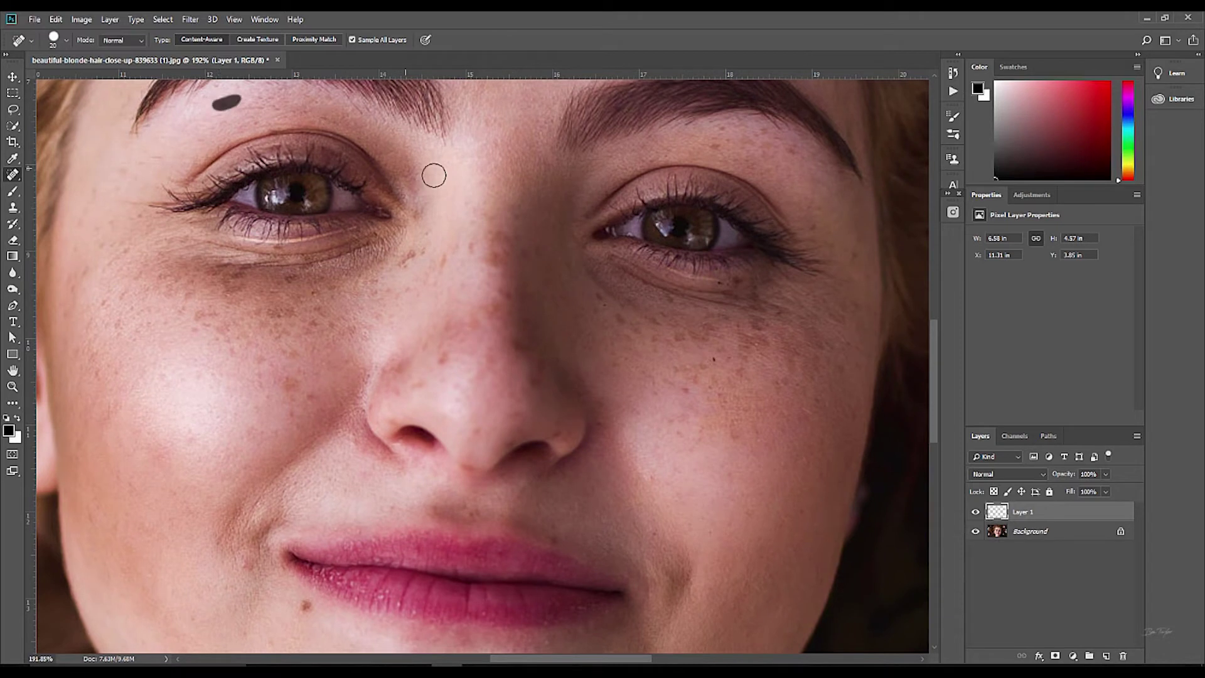
mouse_move(551, 271)
mouse_down()
mouse_move(450, 253)
mouse_move(519, 264)
mouse_up()
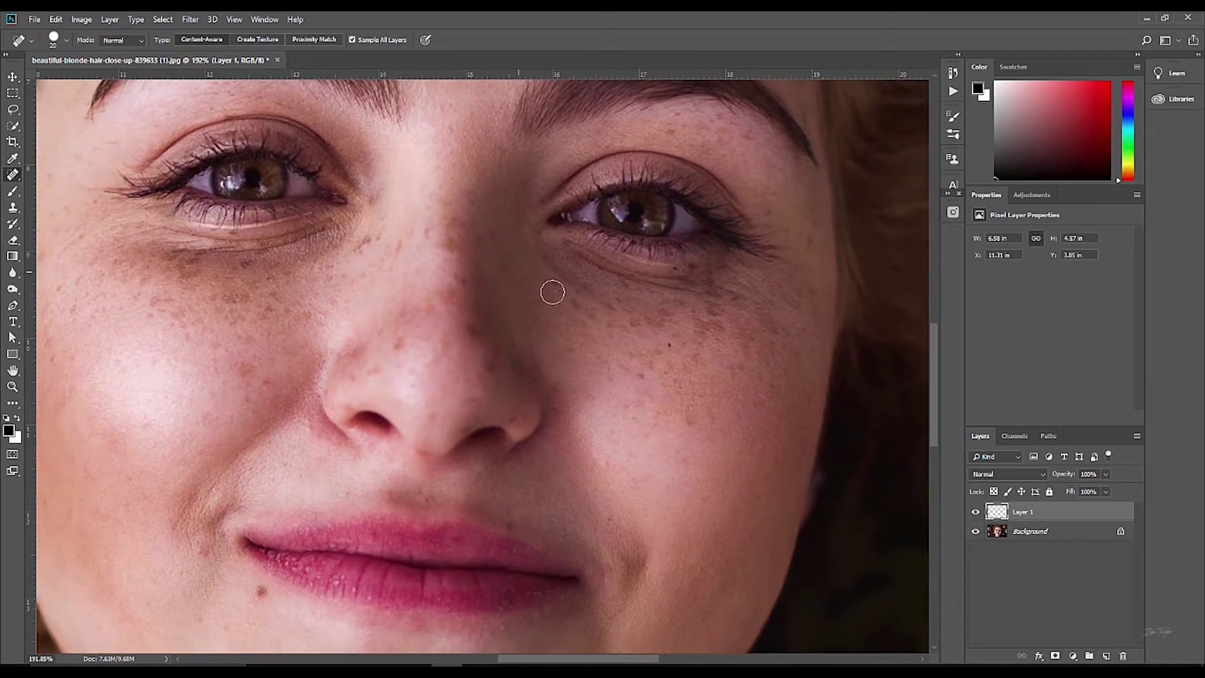
drag(575, 493, 624, 377)
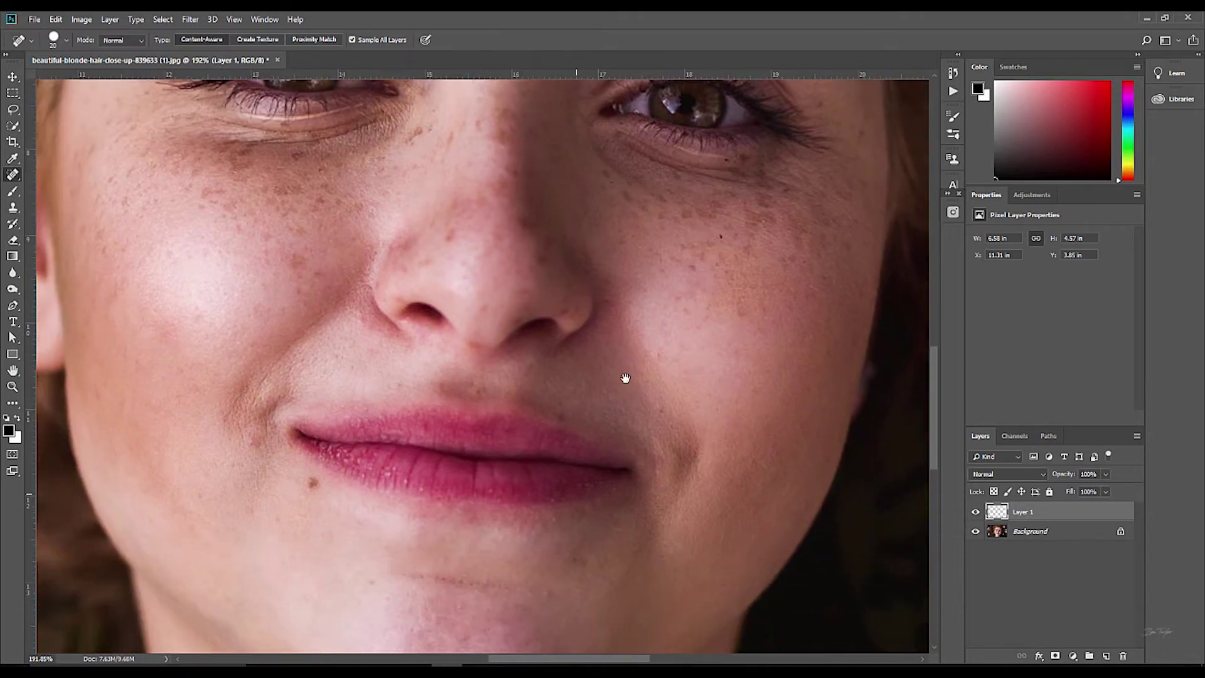
Heal the spots beside the mouth corner, on the chin and below the lower lip, keeping the mole
click(261, 434)
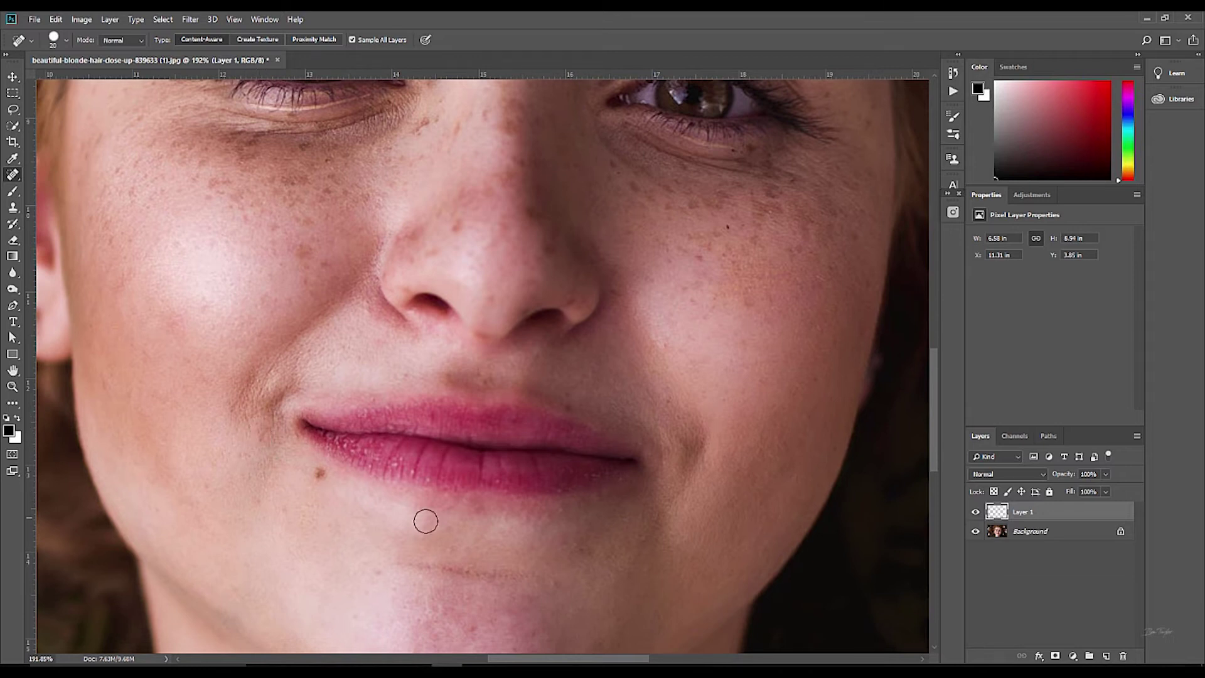
drag(401, 541, 374, 443)
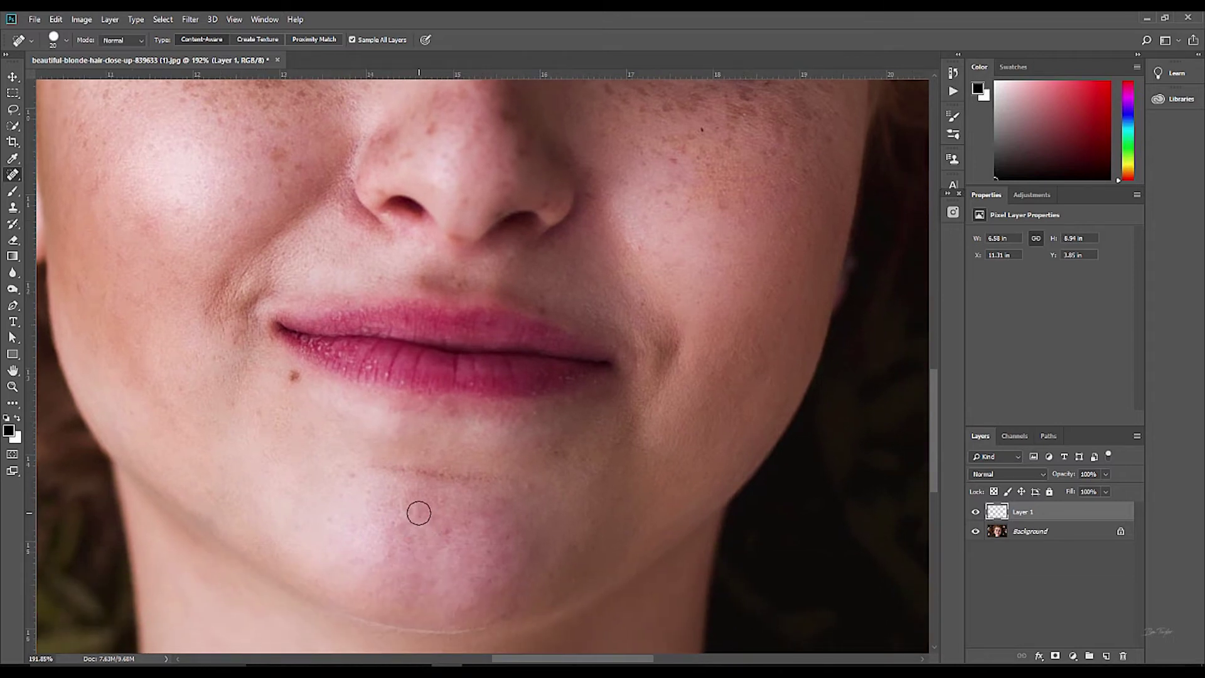
click(446, 532)
click(445, 502)
click(392, 521)
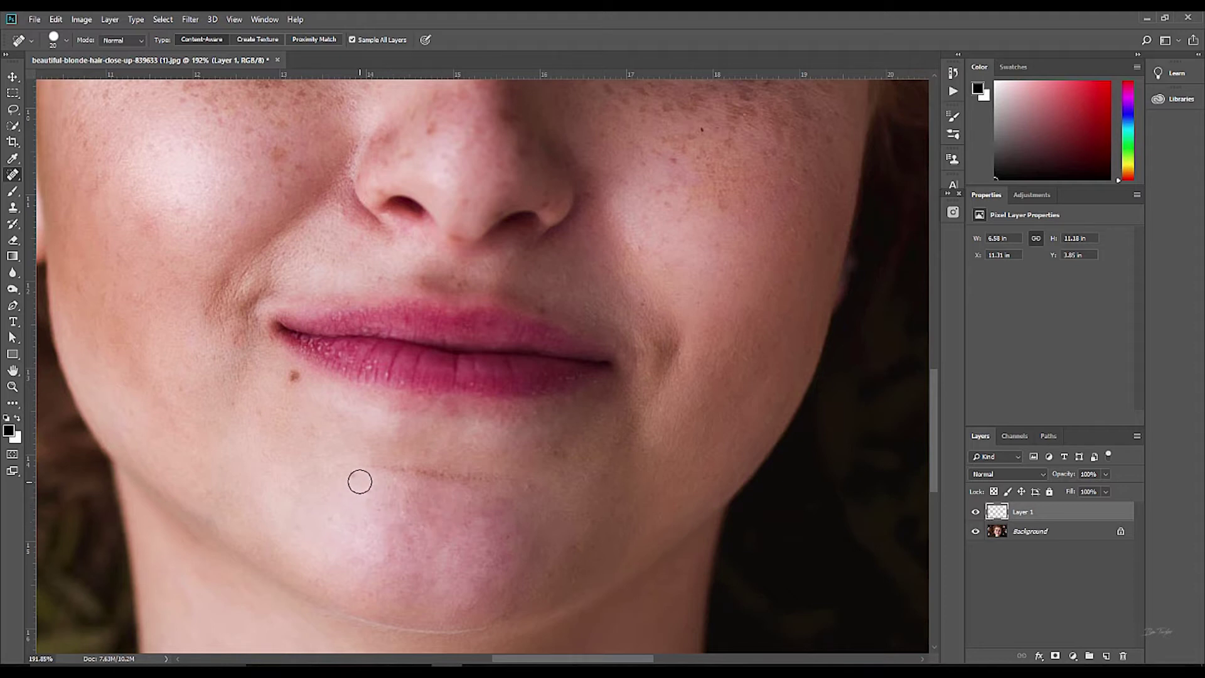
drag(458, 537, 422, 488)
click(468, 507)
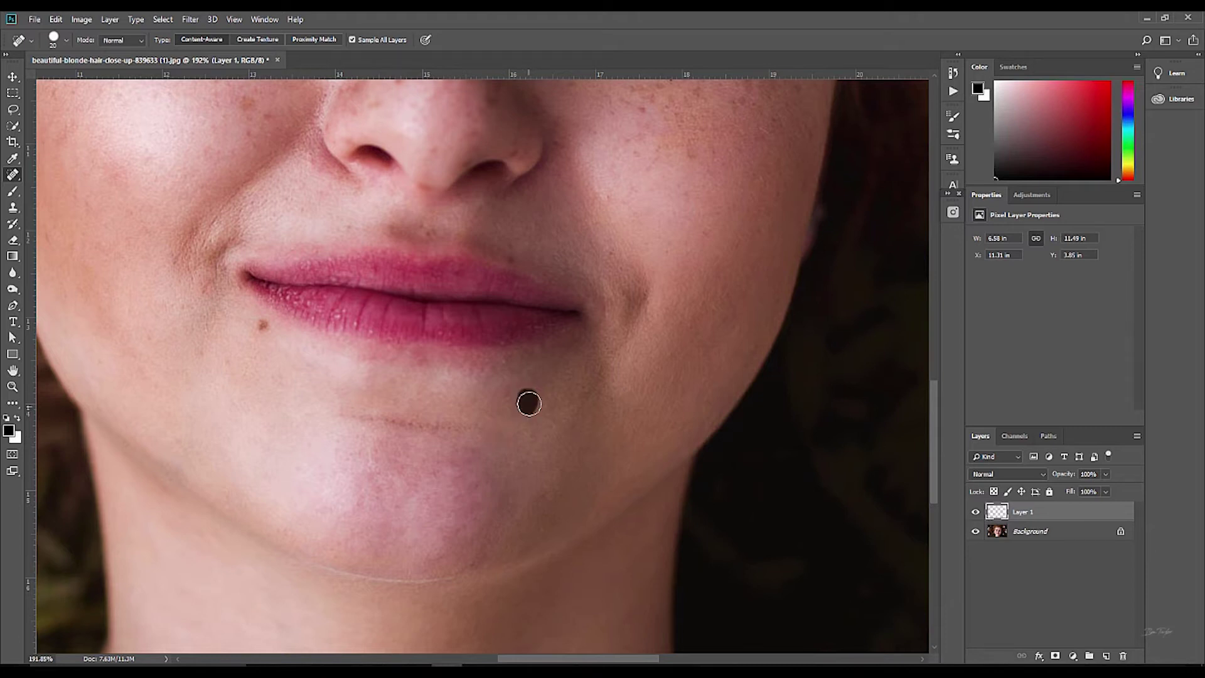
Heal the remaining blemishes on the lower cheek beside the mole and around the mouth corner
drag(465, 481, 491, 443)
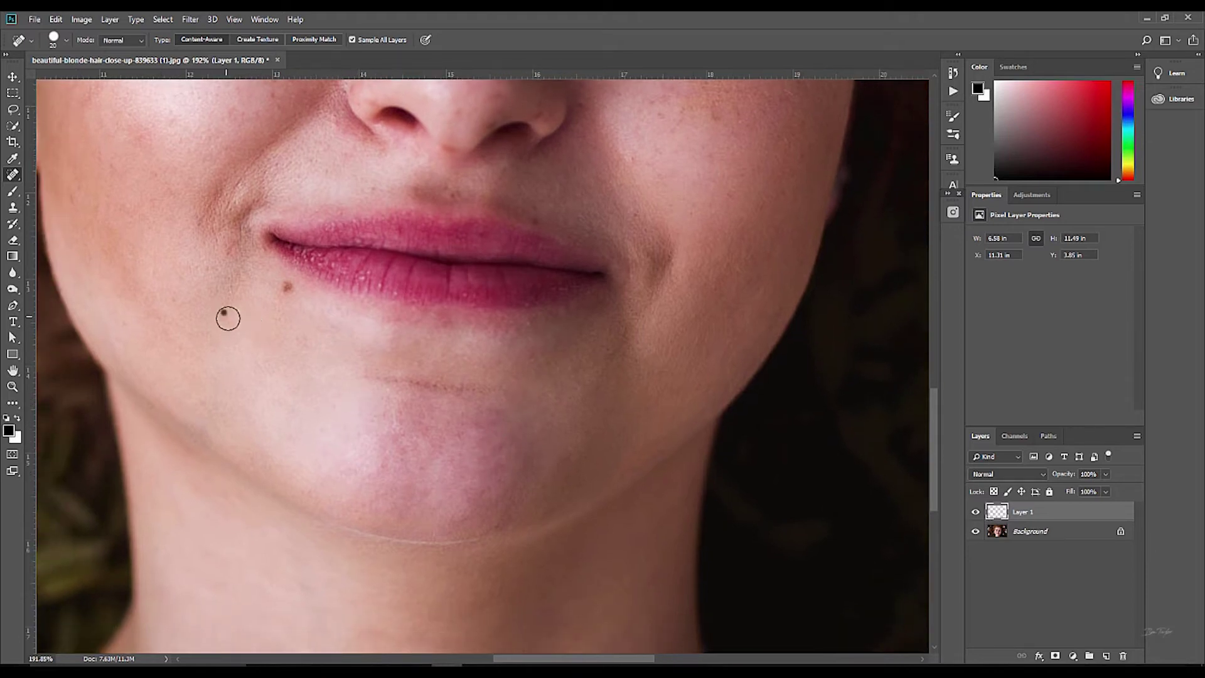
drag(225, 243, 251, 251)
mouse_move(506, 324)
mouse_down()
mouse_move(472, 348)
mouse_move(429, 590)
mouse_up()
click(576, 458)
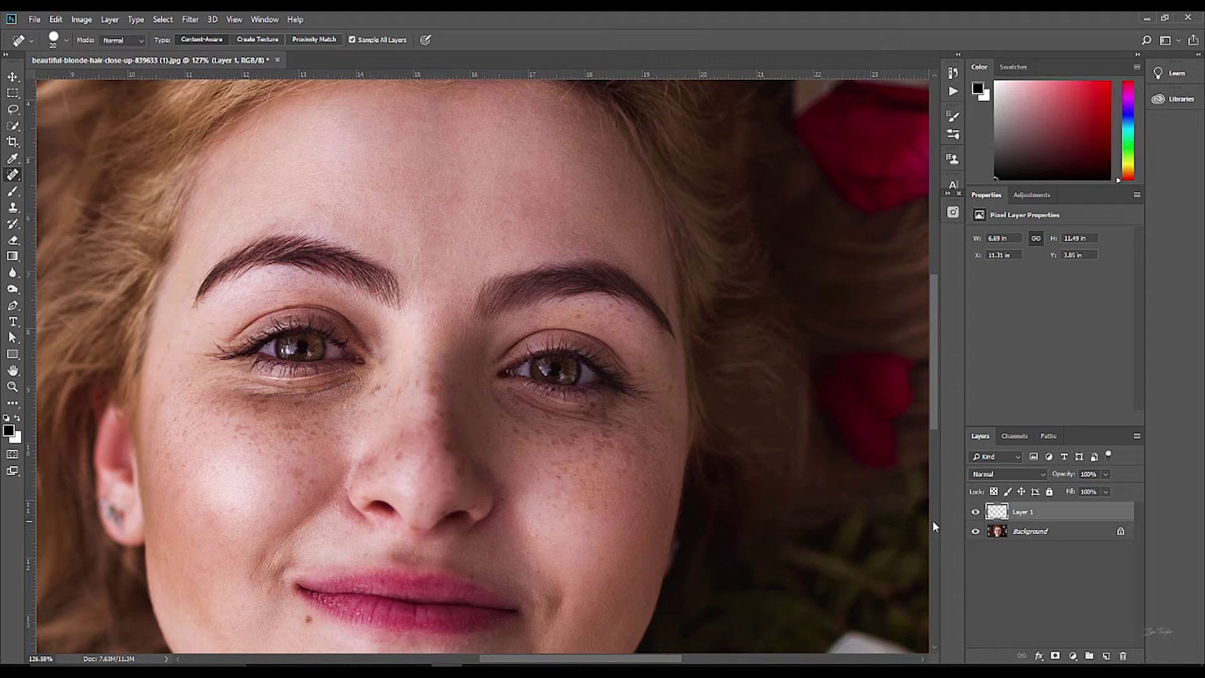
Hide and show the healing layer again to compare the skin before and after retouching
click(976, 512)
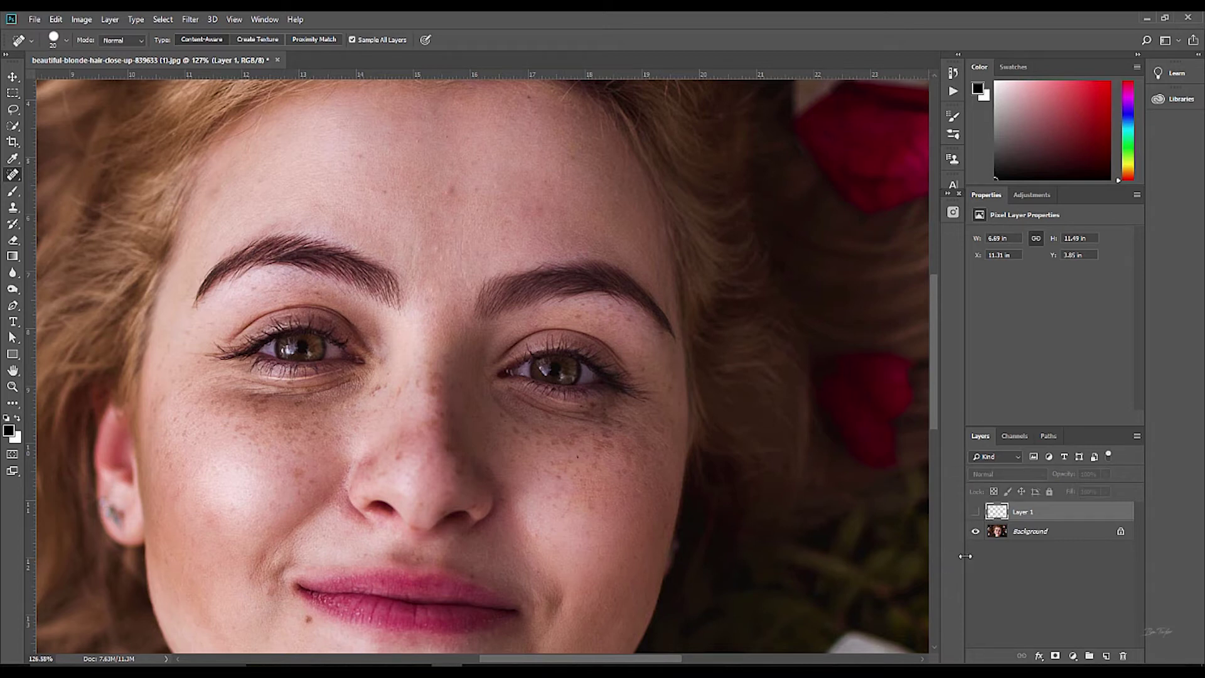
click(976, 513)
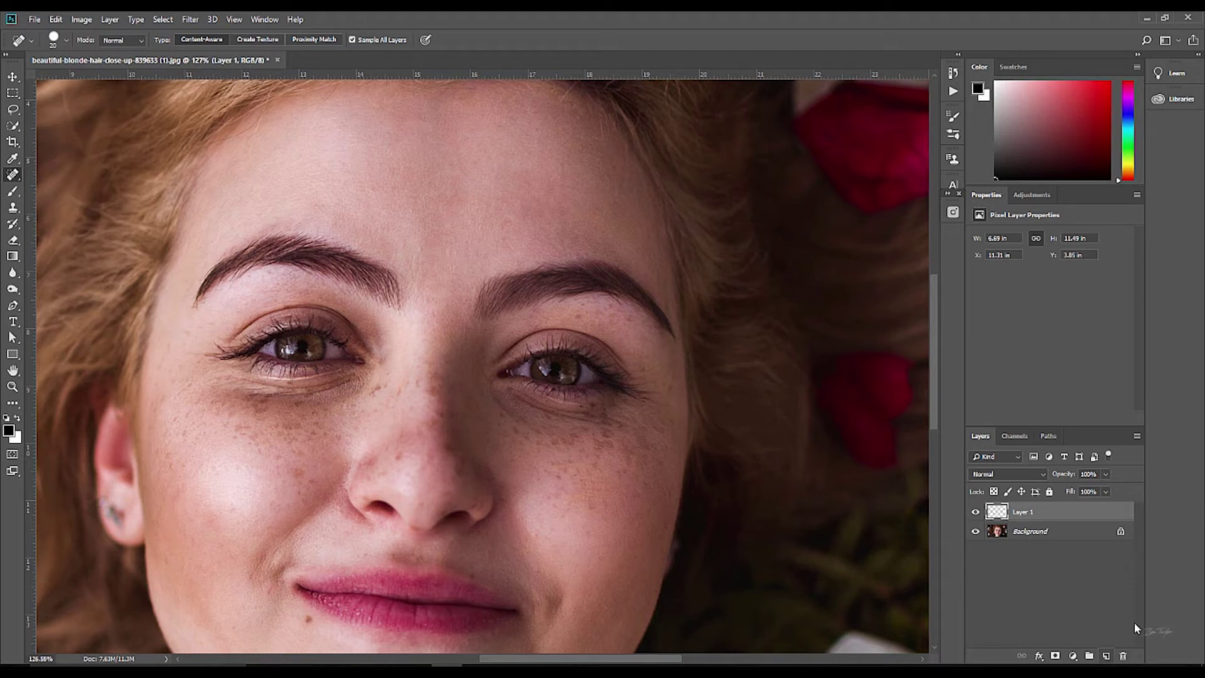
Add a new layer on top and stamp all visible layers into it as a merged copy
click(1106, 655)
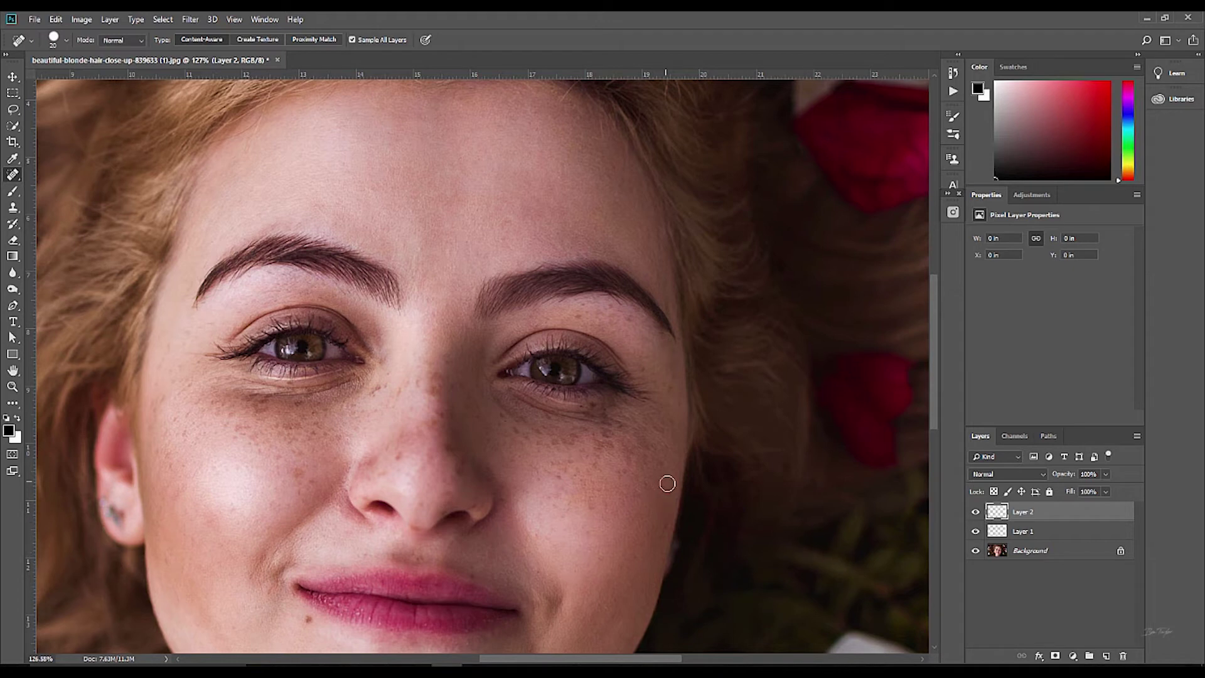
mouse_move(669, 488)
mouse_down()
mouse_move(622, 507)
mouse_move(628, 518)
mouse_up()
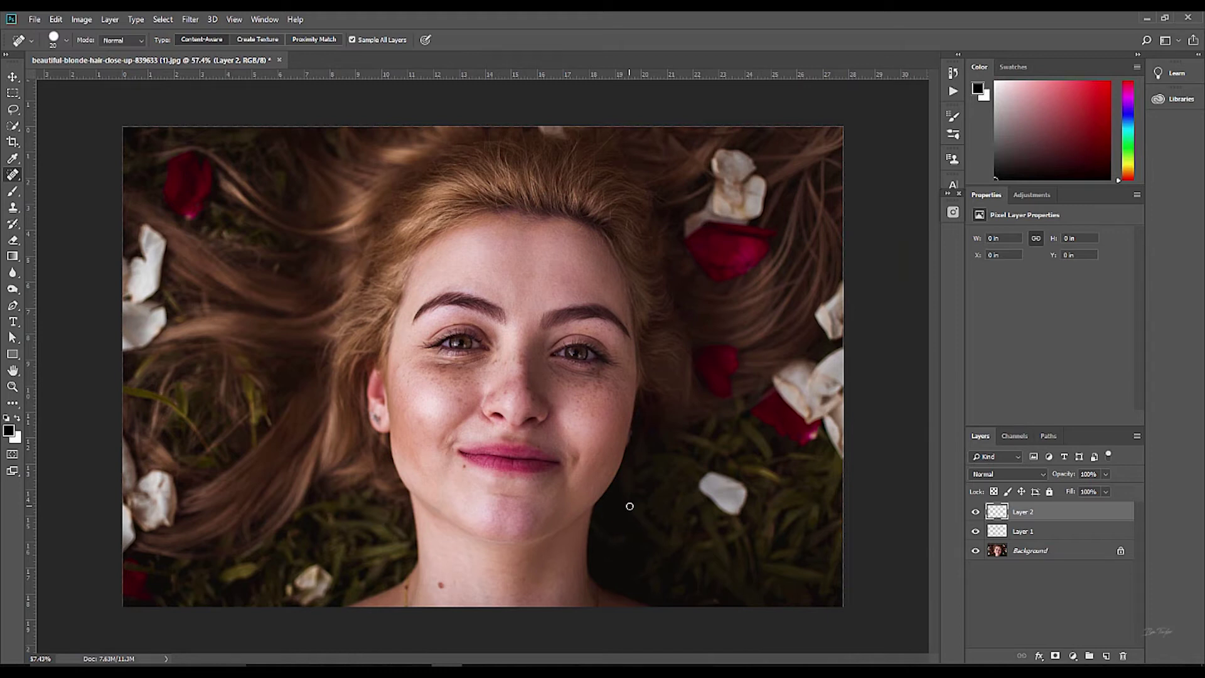
key(ctrl+shift+alt+e)
Try shifting the merged top layer sideways with the Move tool, and undo the shift
key(v)
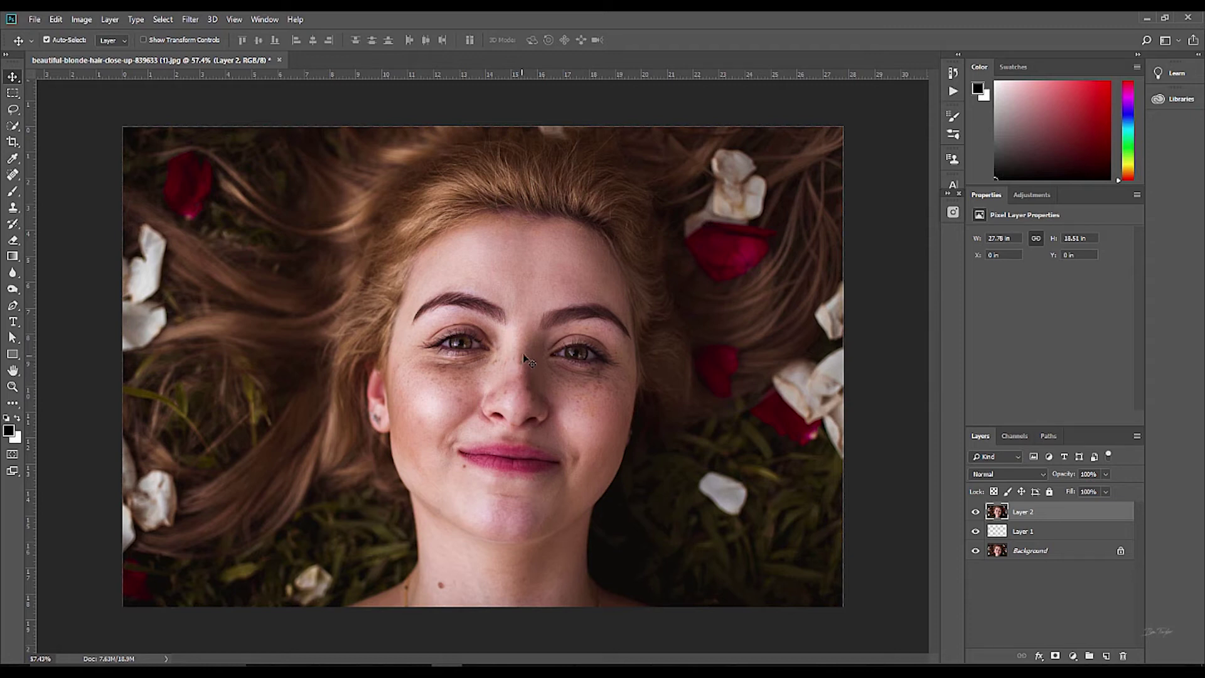
mouse_move(530, 356)
mouse_down()
mouse_move(488, 411)
mouse_move(501, 507)
mouse_move(490, 441)
mouse_move(516, 415)
mouse_move(524, 634)
mouse_move(512, 394)
mouse_move(540, 355)
mouse_up()
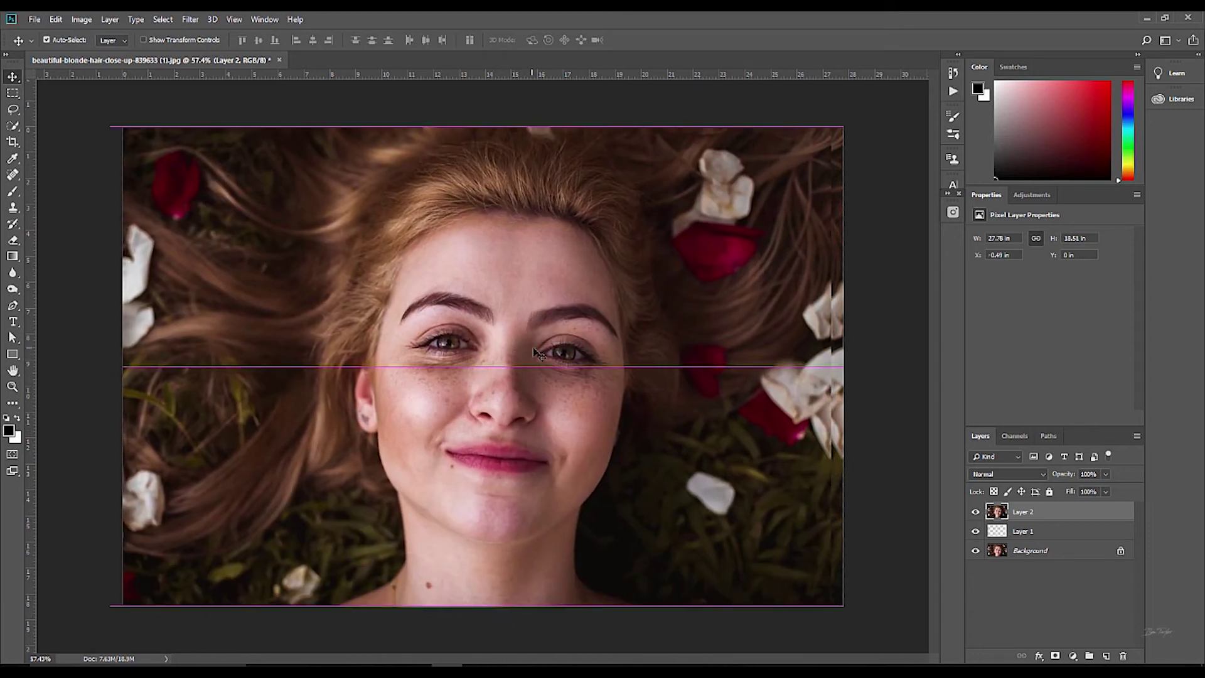
key(ctrl+z)
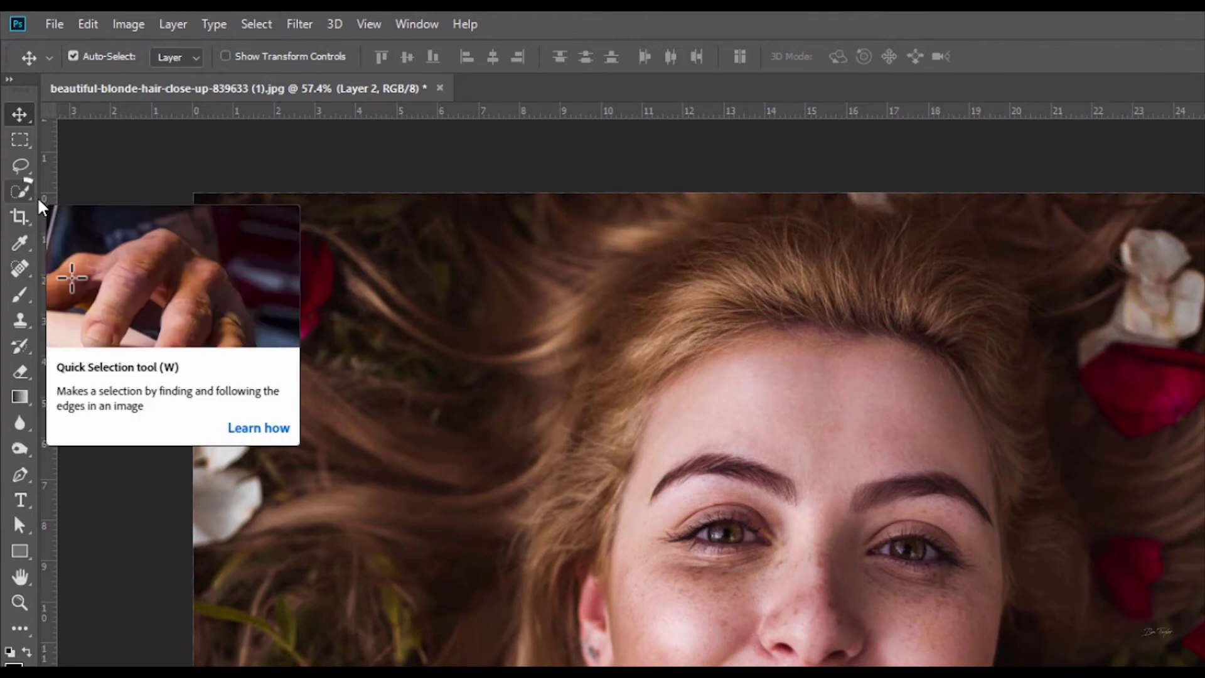
Select the face and neck on the merged top layer with the Quick Selection tool
click(21, 190)
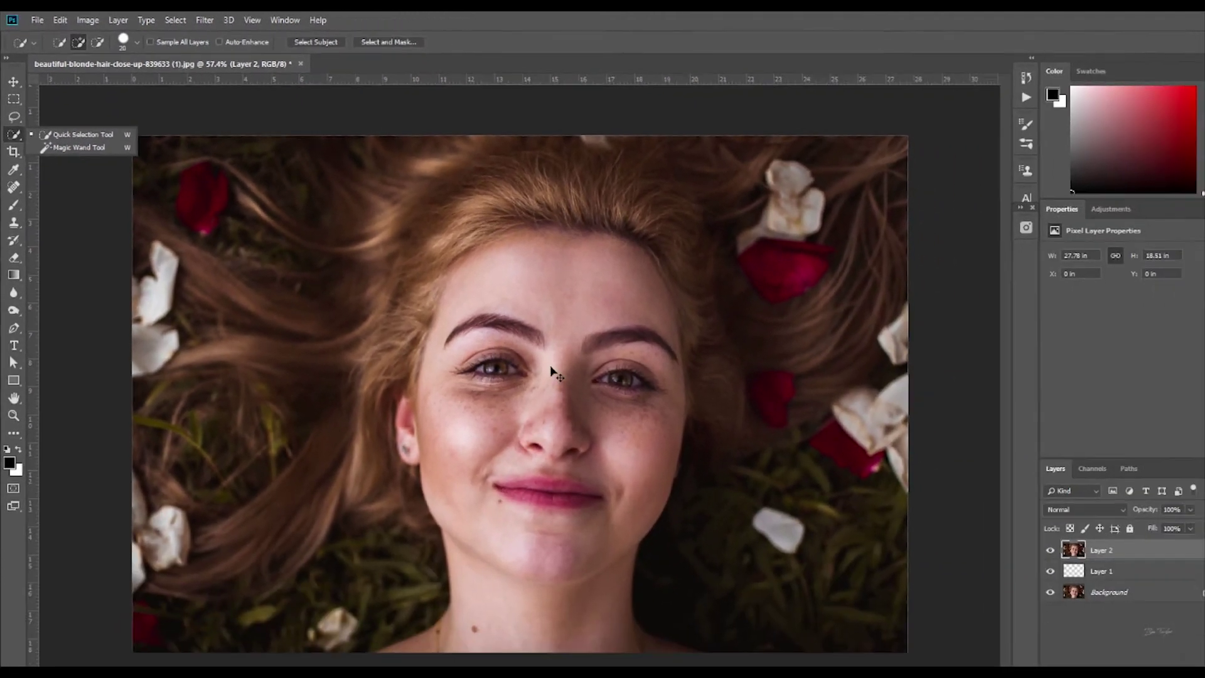
key(ctrl)
drag(514, 342, 523, 345)
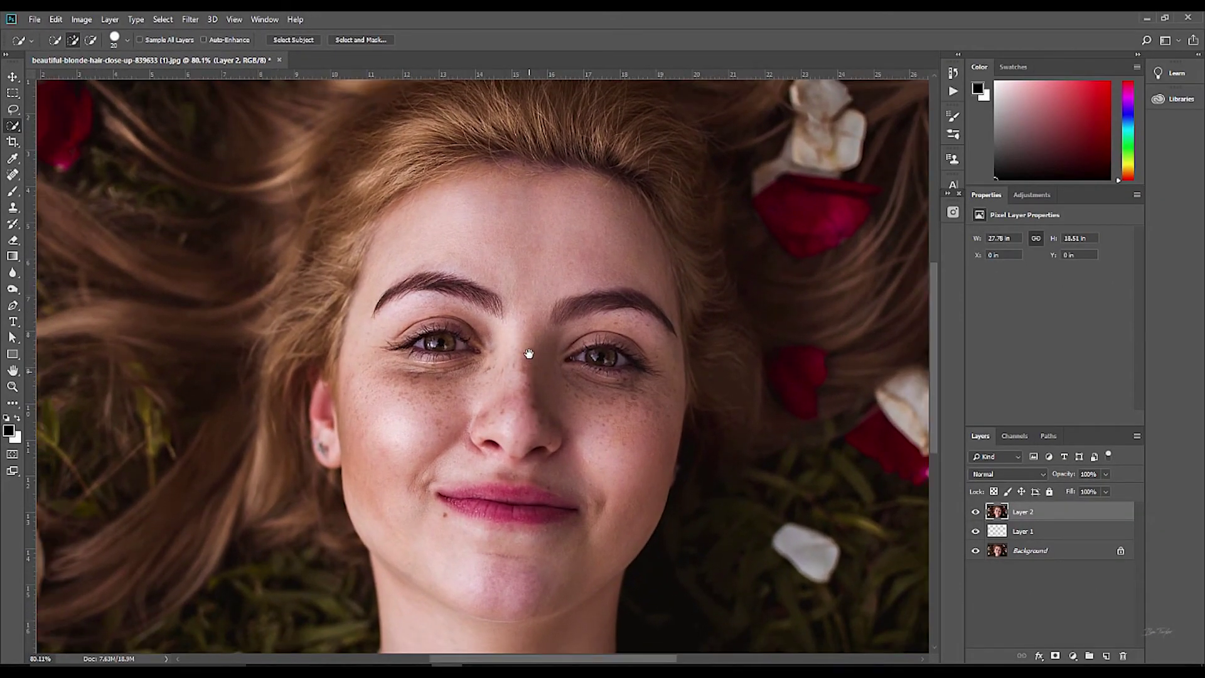
scroll(530, 342, down, 1)
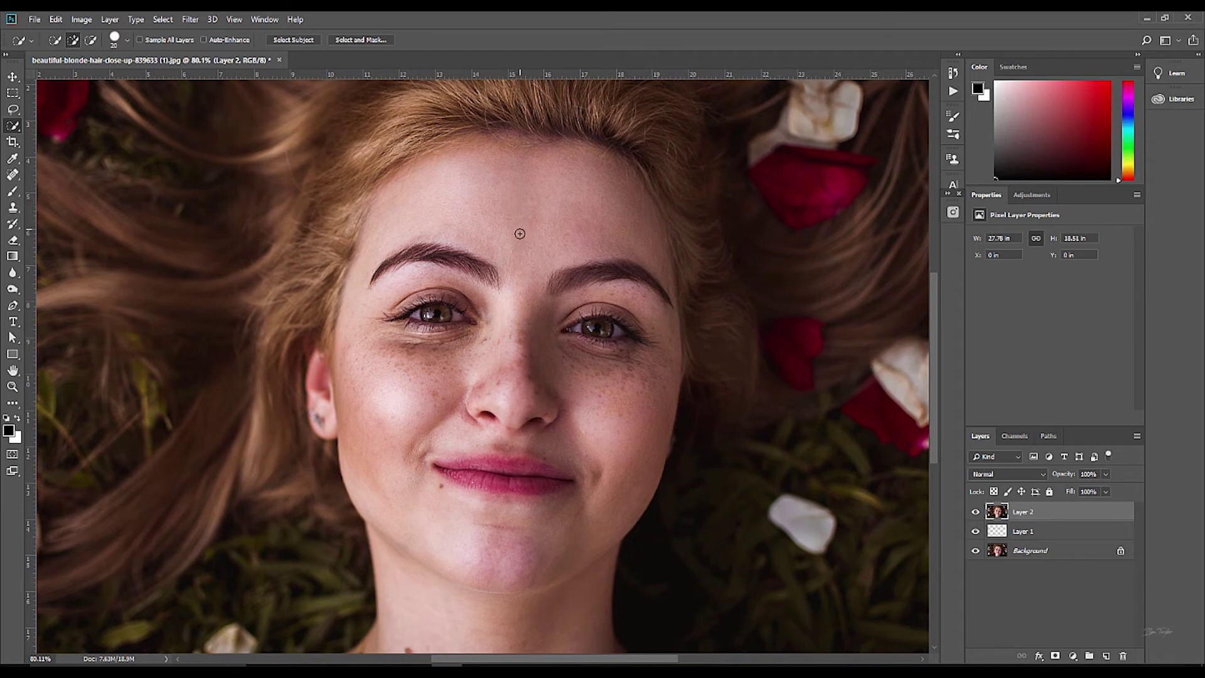
scroll(531, 323, down, 1)
drag(531, 322, 530, 318)
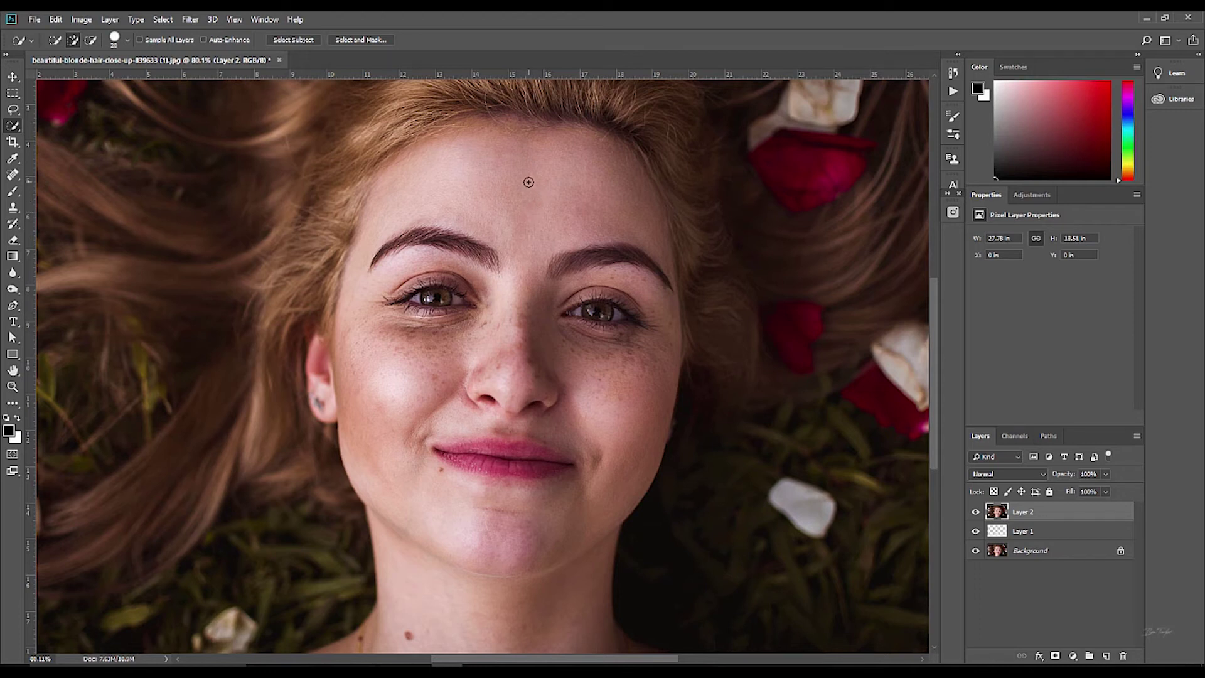
mouse_move(514, 164)
mouse_down()
mouse_move(493, 179)
mouse_move(472, 238)
mouse_move(403, 201)
mouse_move(380, 321)
mouse_move(393, 392)
mouse_move(497, 490)
mouse_move(549, 485)
mouse_move(571, 453)
mouse_move(647, 247)
mouse_up()
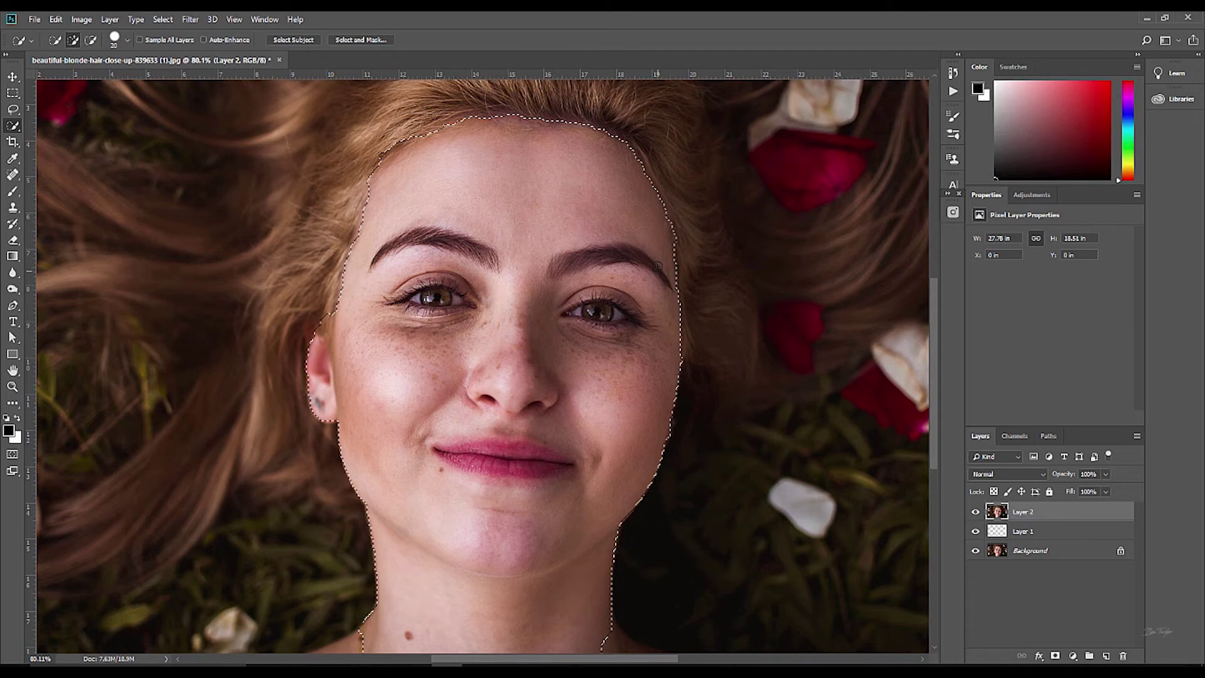
Subtract the ear from the face and neck selection
drag(450, 484, 448, 314)
mouse_move(376, 468)
mouse_down()
mouse_move(367, 480)
mouse_move(358, 455)
mouse_move(314, 497)
mouse_up()
mouse_move(578, 479)
mouse_down()
mouse_move(681, 508)
mouse_move(632, 489)
mouse_move(670, 492)
mouse_up()
drag(492, 342, 481, 549)
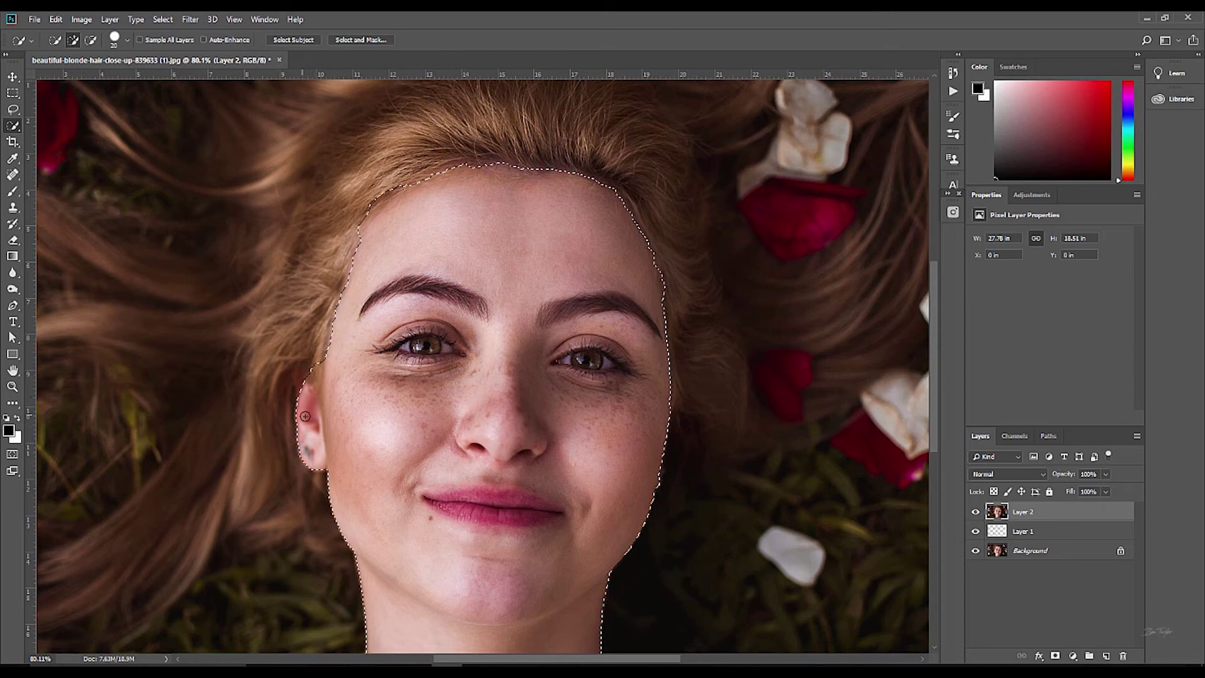
click(91, 40)
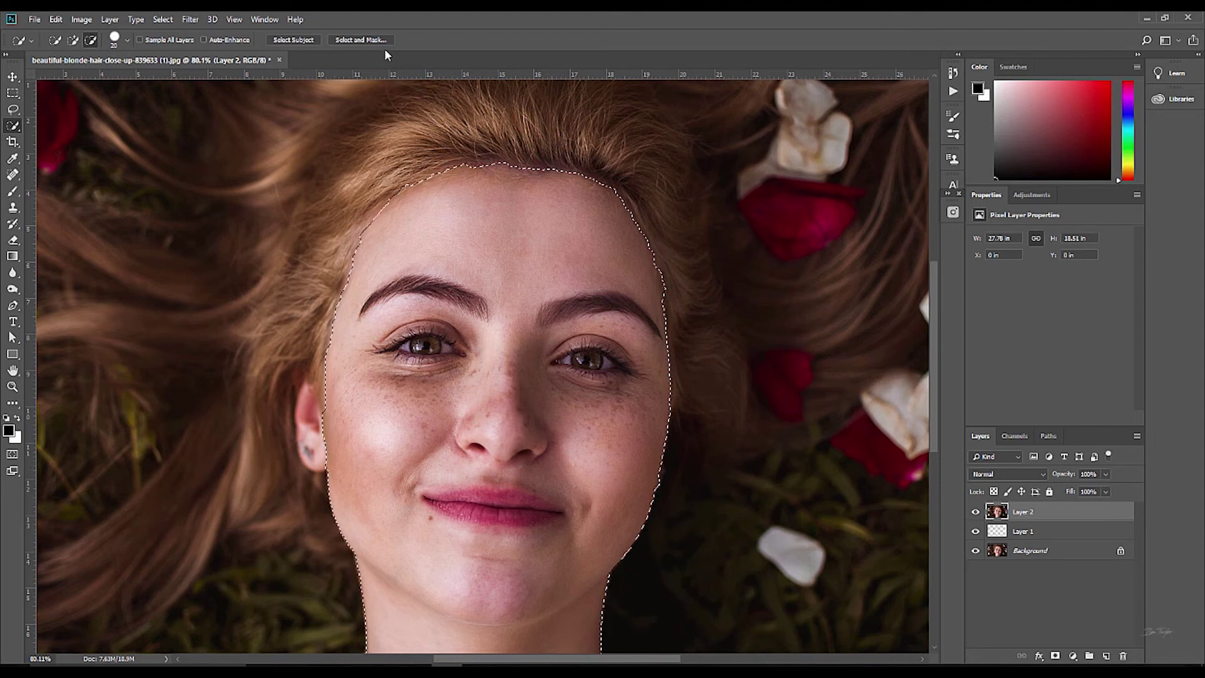
Refine the selection in Select and Mask with Smooth 30 and Feather 2.5 px, and output it to a new layer with a layer mask
click(367, 40)
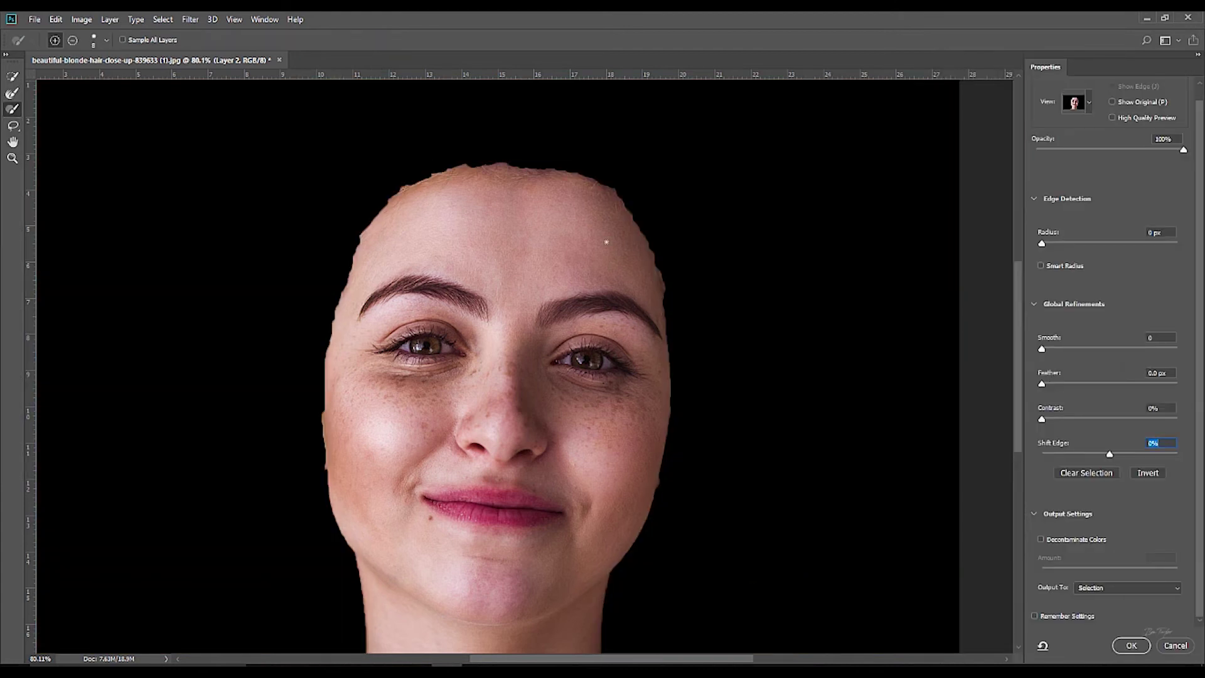
mouse_move(500, 551)
mouse_down()
mouse_move(503, 484)
mouse_move(492, 477)
mouse_up()
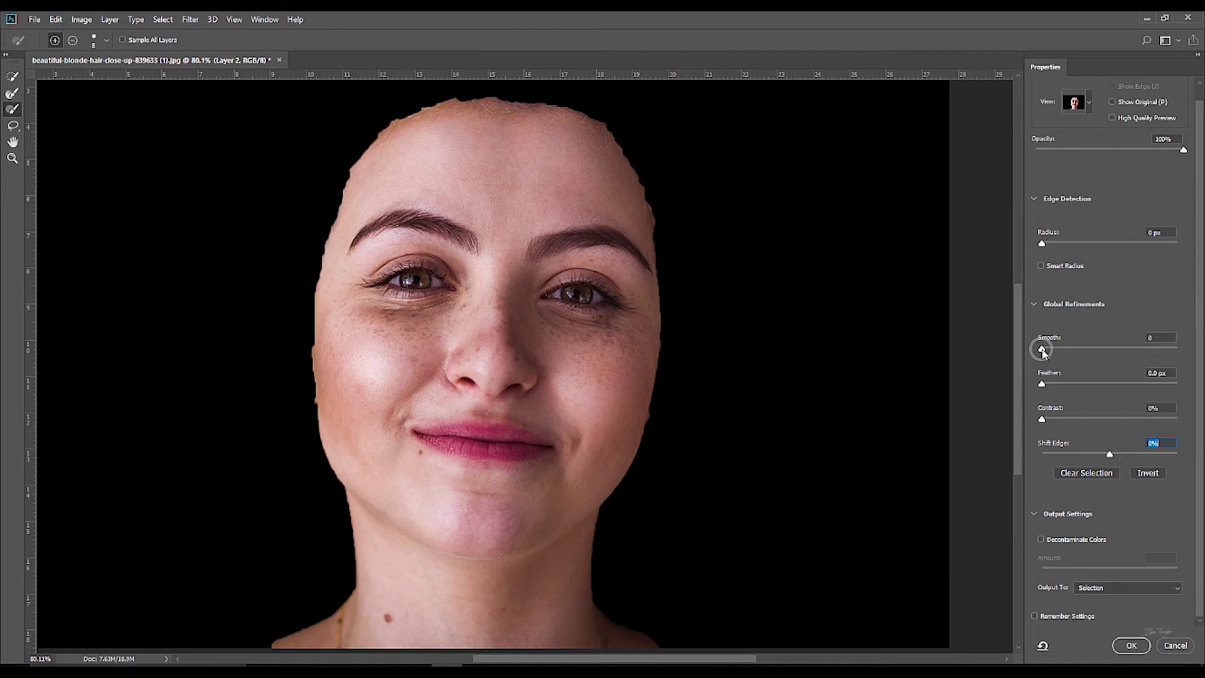
drag(1043, 352, 1082, 353)
drag(1042, 383, 1060, 387)
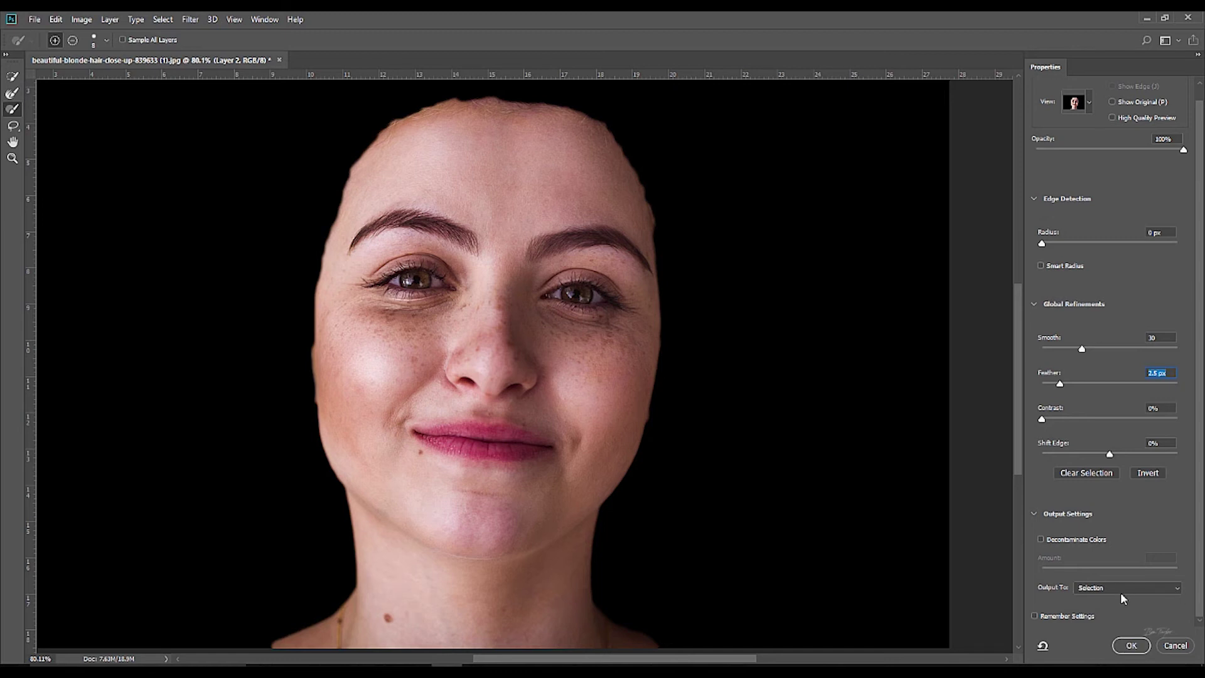
click(1175, 589)
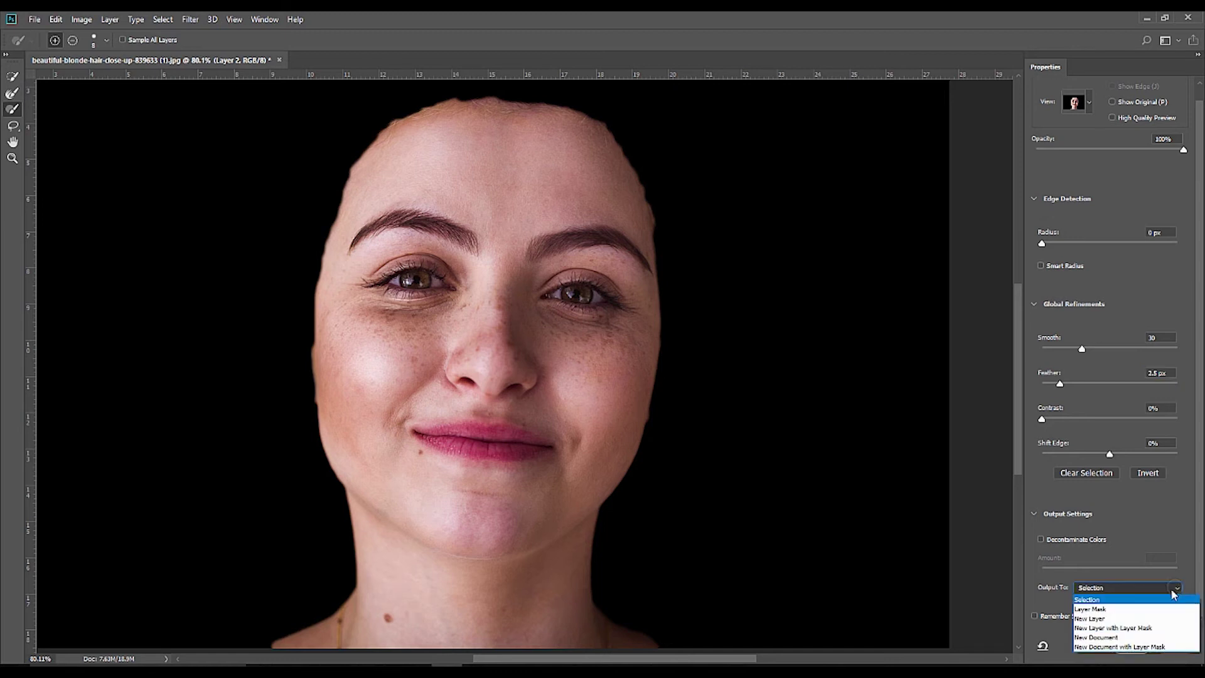
click(1157, 629)
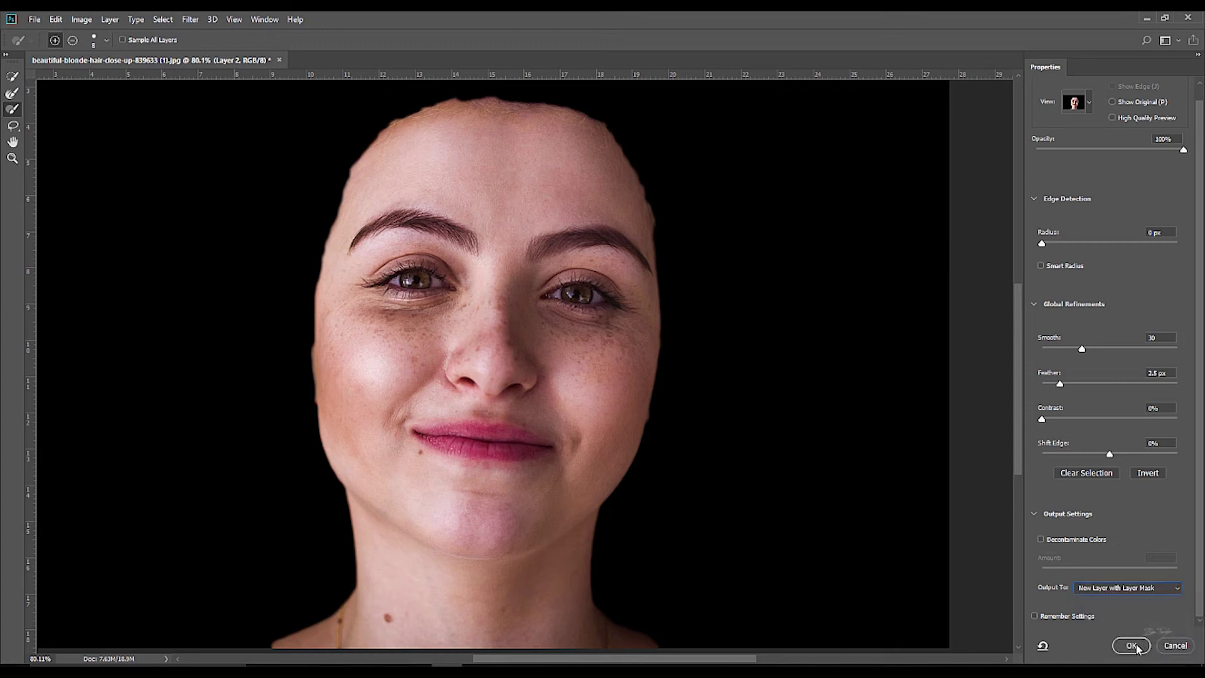
click(1135, 647)
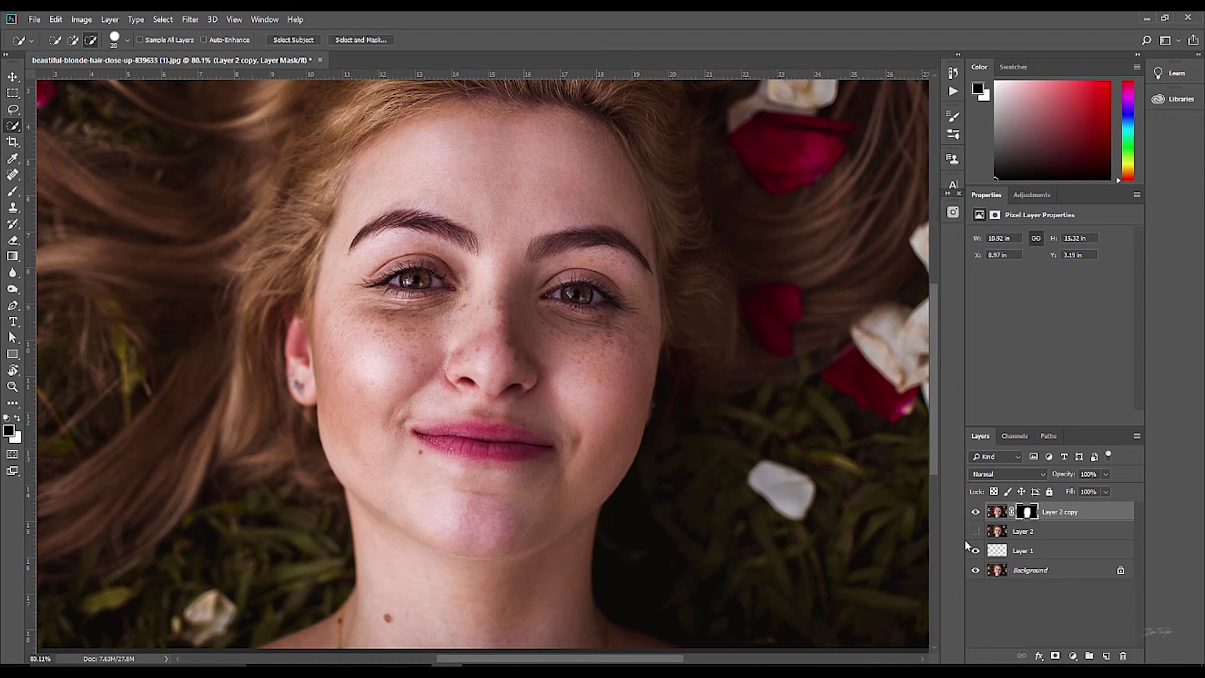
Apply a Surface Blur with radius 10 pixels and threshold 9 levels to the image of Layer 2 copy, not its mask
click(997, 512)
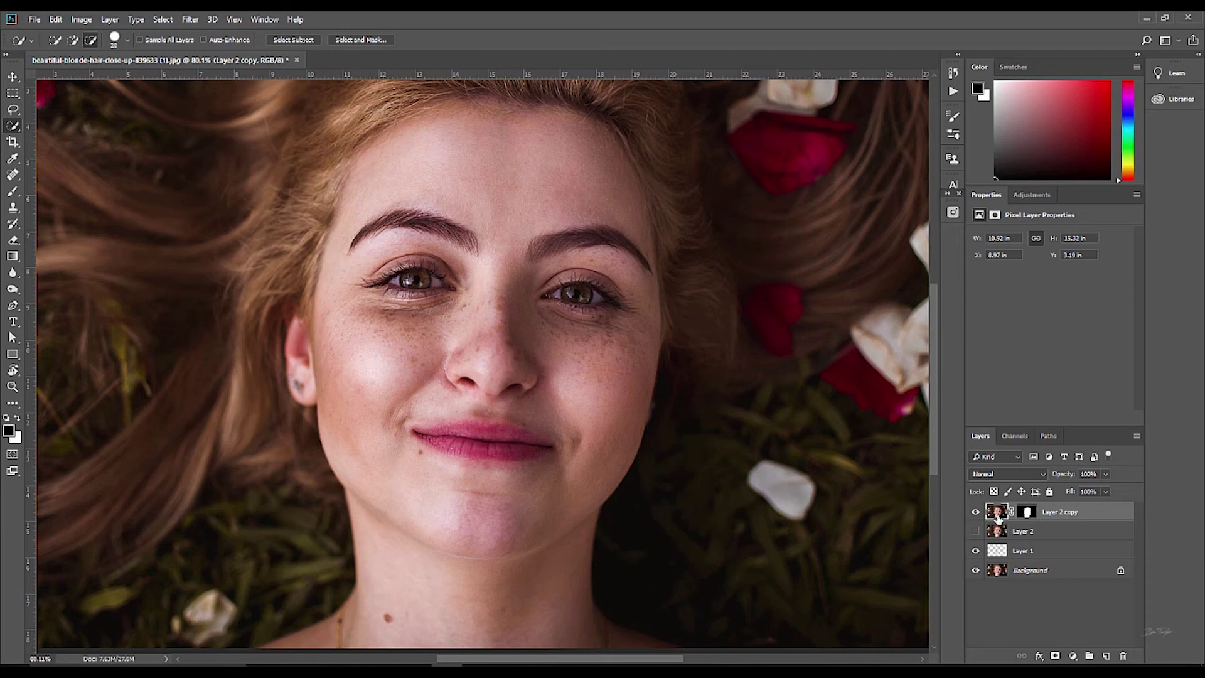
click(193, 23)
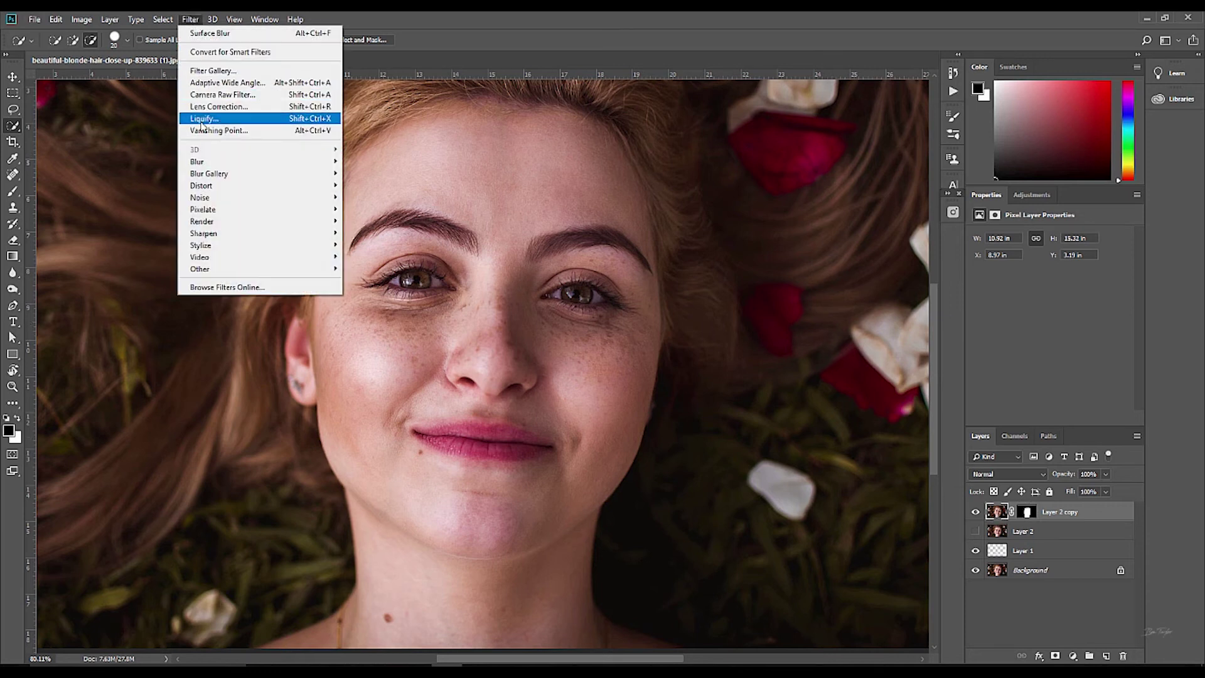
mouse_move(206, 165)
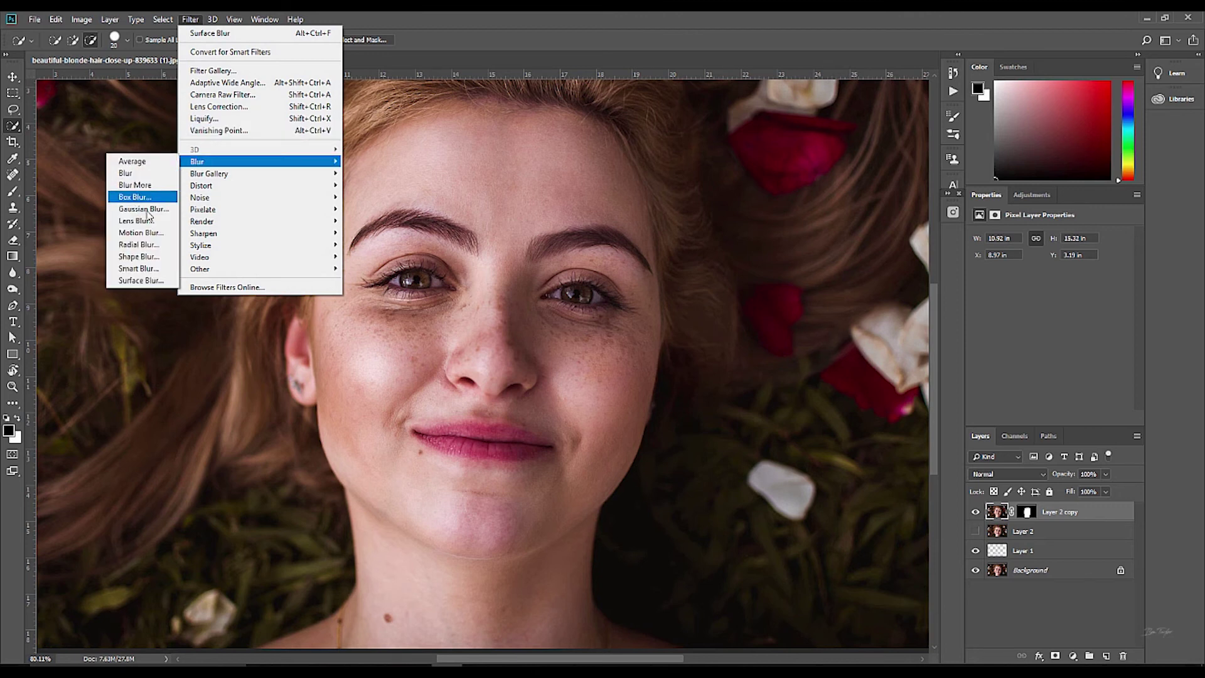
click(140, 281)
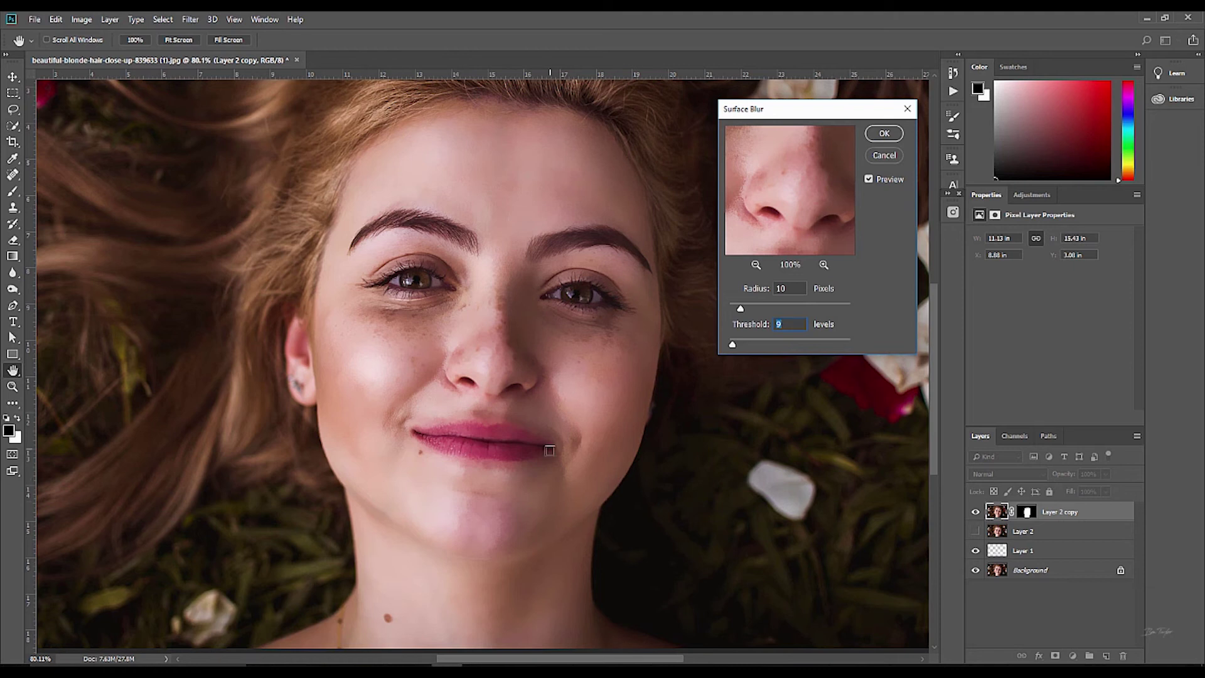
key(ctrl+minus)
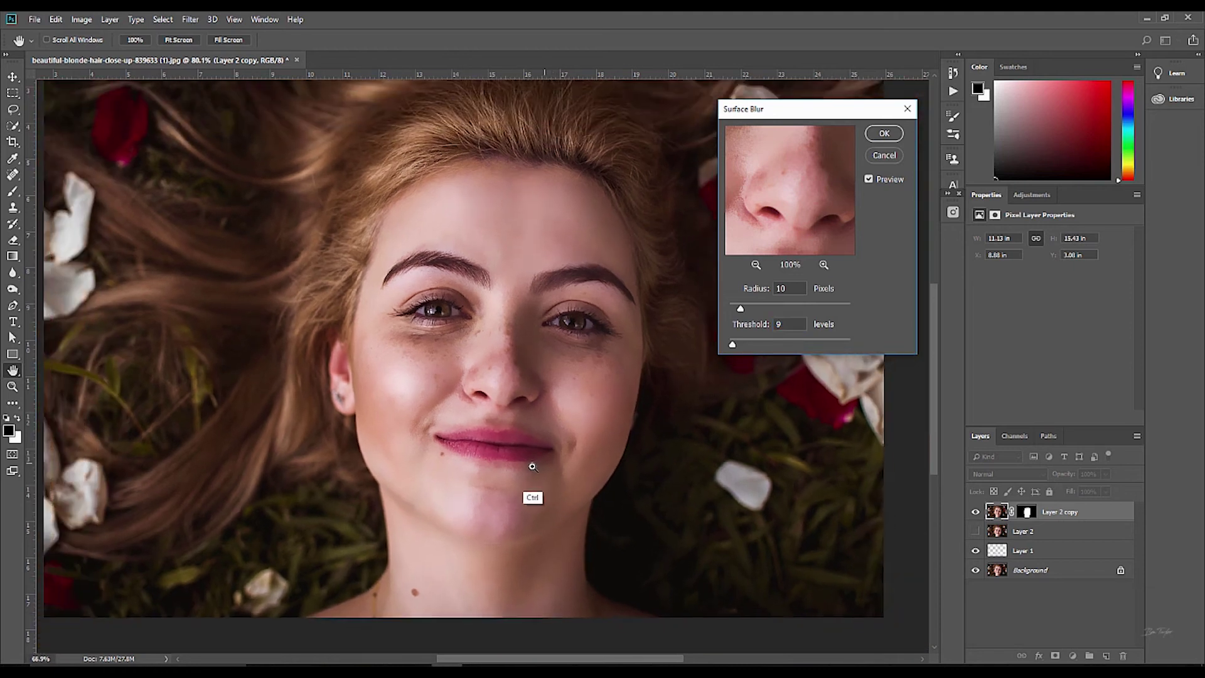
drag(533, 467, 530, 466)
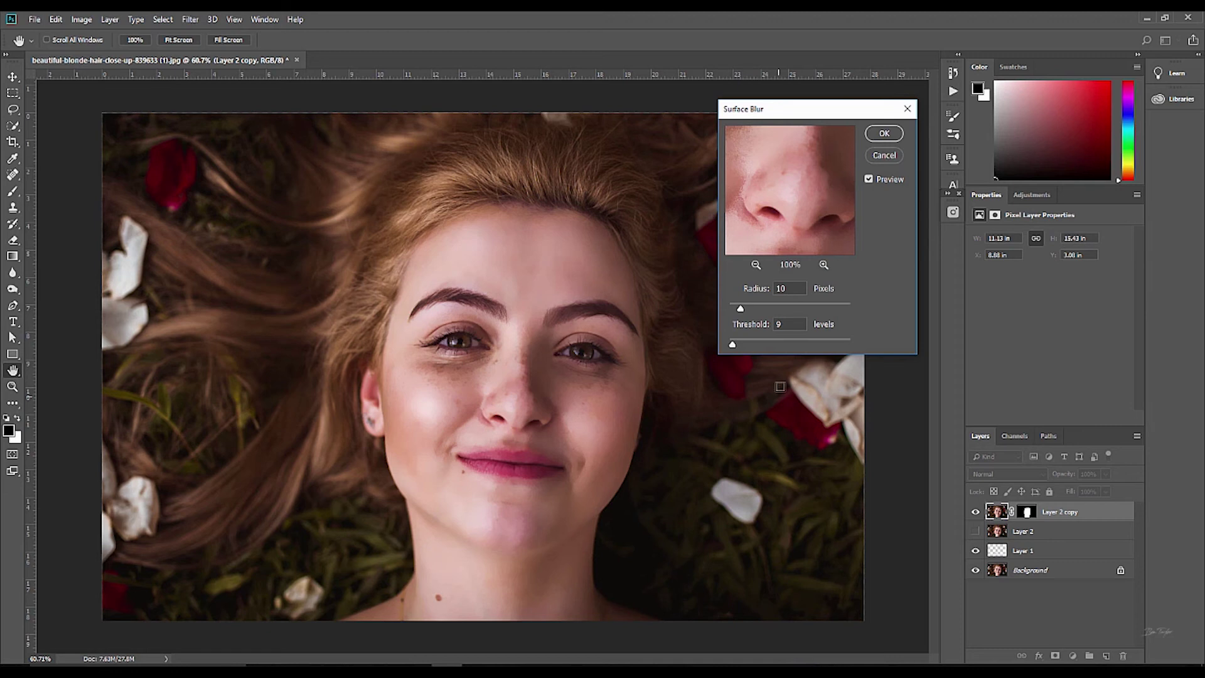
click(885, 134)
key(w)
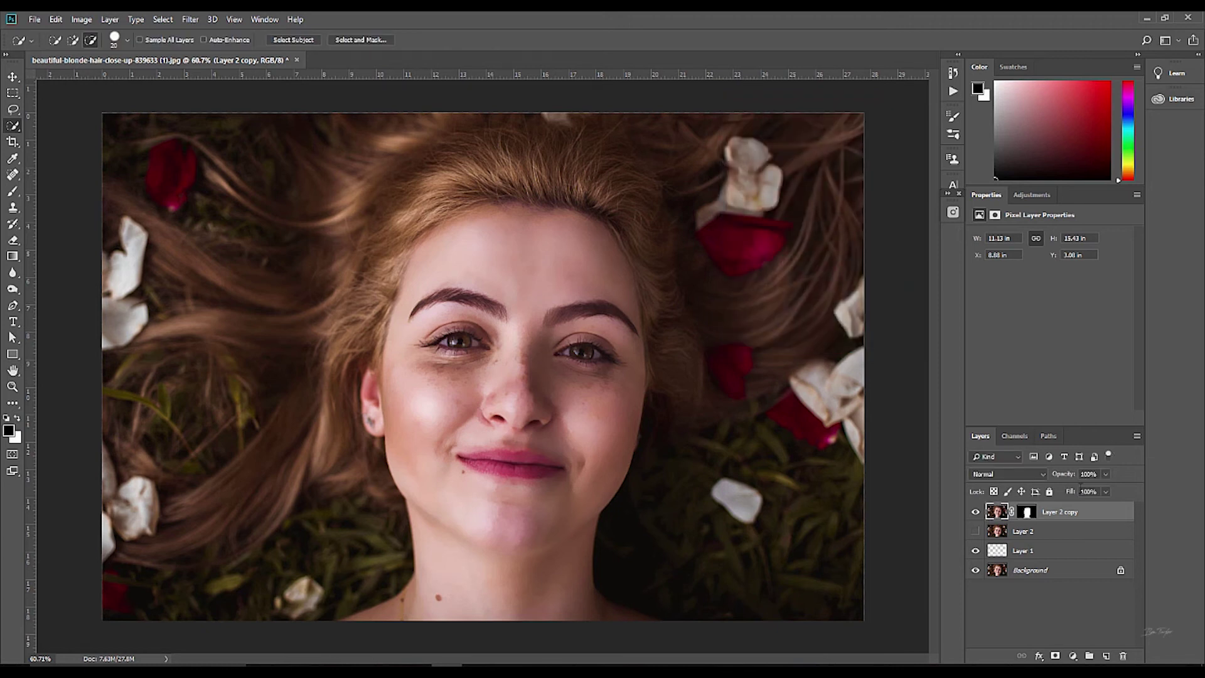
Lower the opacity of the blurred Layer 2 copy to 60%
key(ctrl)
drag(522, 432, 552, 433)
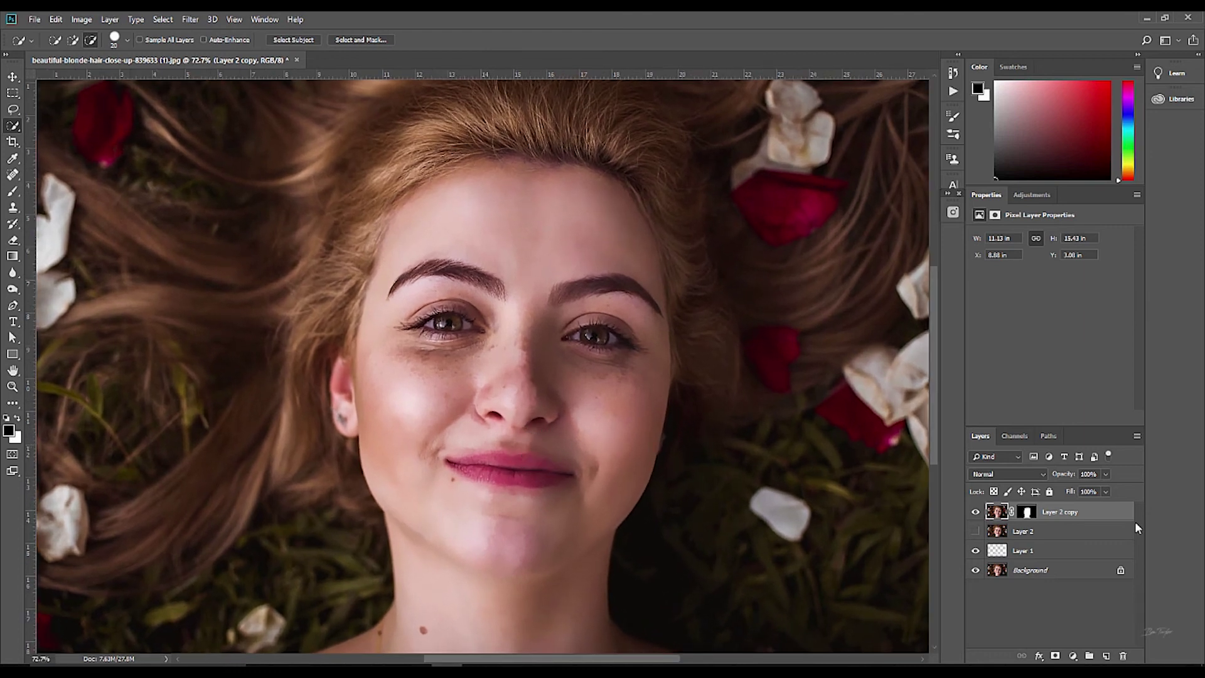
click(1106, 475)
drag(1074, 489, 1084, 492)
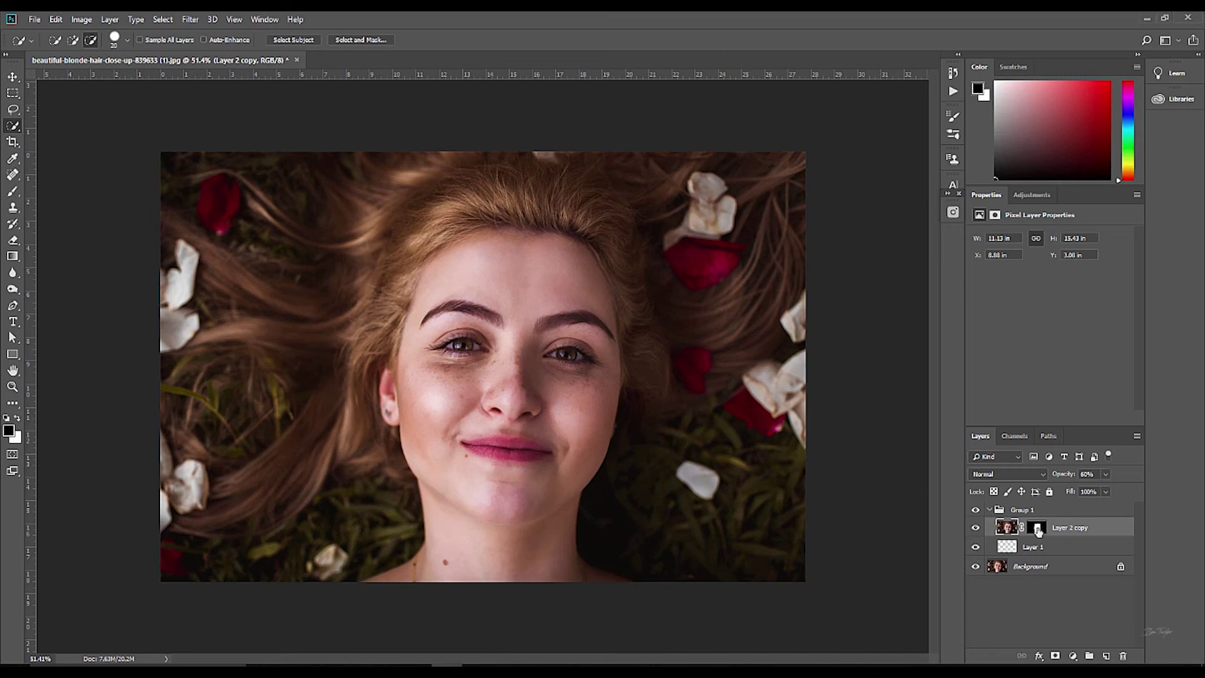
Paint black over both eyes on the mask of Layer 2 copy with a smaller brush and raised flow
click(1038, 528)
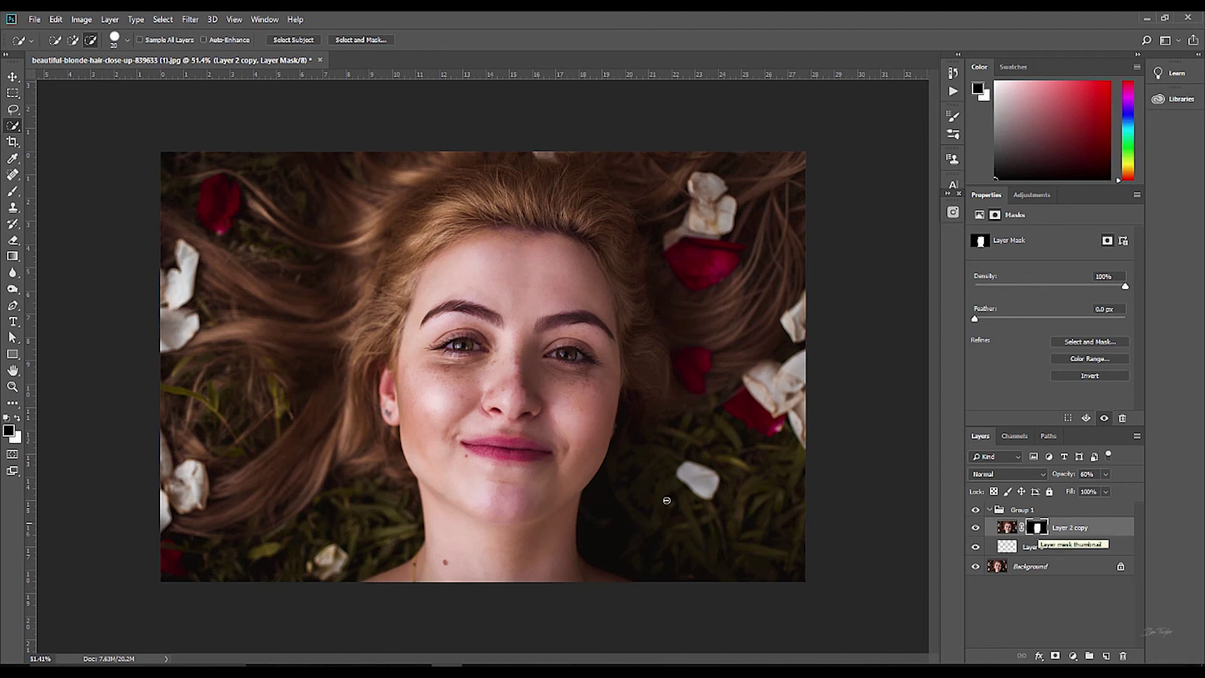
click(12, 193)
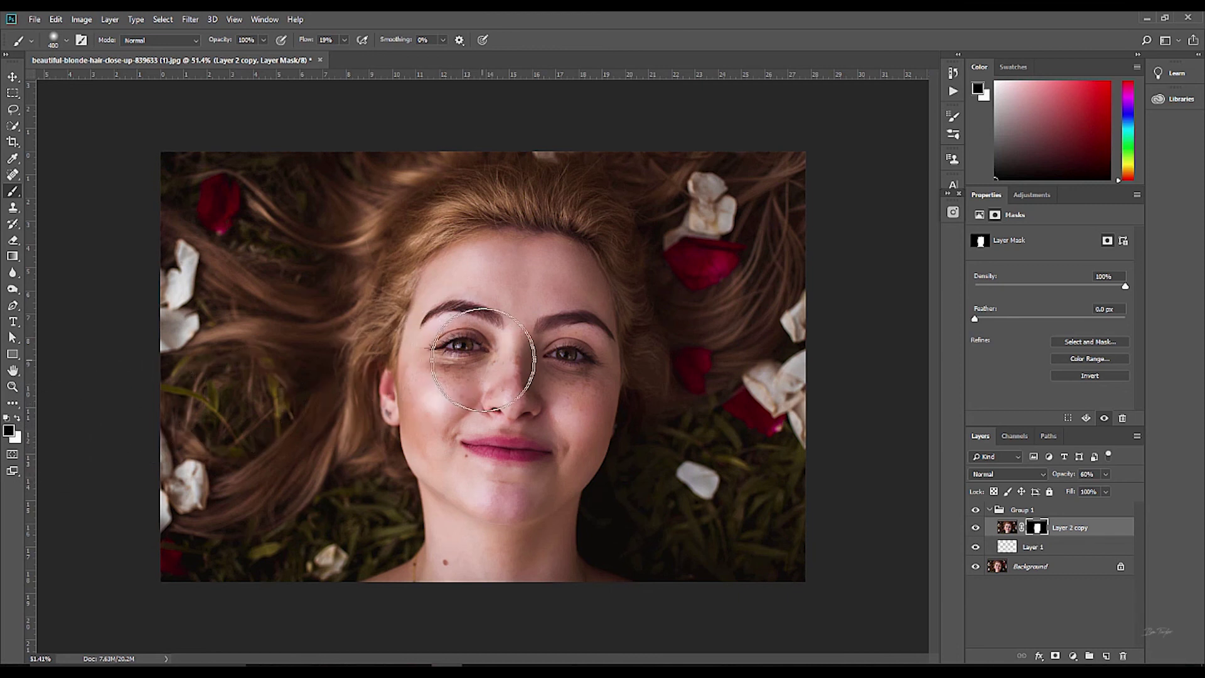
key(bracketleft)
key(bracketleft)
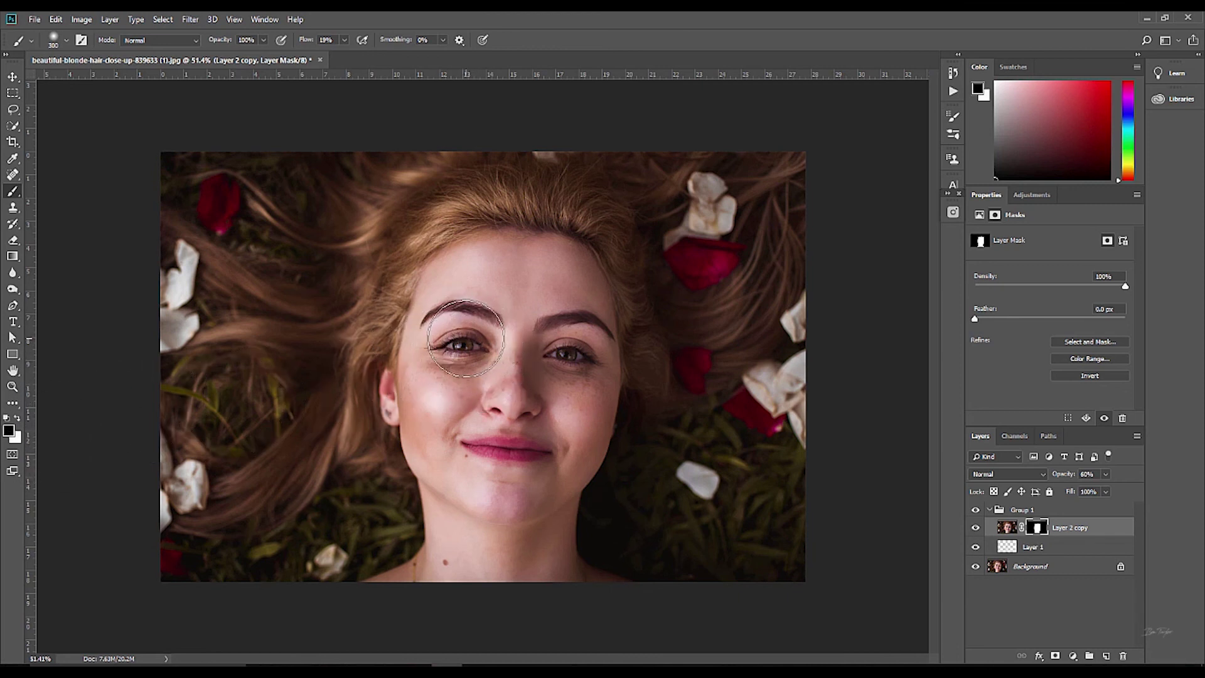
key(bracketleft)
key(bracketleft)
key(bracketleft)
key(bracketleft)
key(bracketleft)
drag(305, 43, 379, 45)
drag(461, 343, 475, 342)
mouse_move(554, 363)
mouse_down()
mouse_move(574, 352)
mouse_move(549, 353)
mouse_move(564, 349)
mouse_up()
Paint black over the eyebrows and lips on the same layer mask with an even smaller brush
key(bracketleft)
key(bracketleft)
key(bracketleft)
mouse_move(419, 308)
mouse_down()
mouse_move(568, 329)
mouse_move(544, 328)
mouse_move(575, 313)
mouse_move(603, 320)
mouse_move(546, 321)
mouse_up()
mouse_move(471, 442)
mouse_down()
mouse_move(531, 452)
mouse_move(467, 445)
mouse_up()
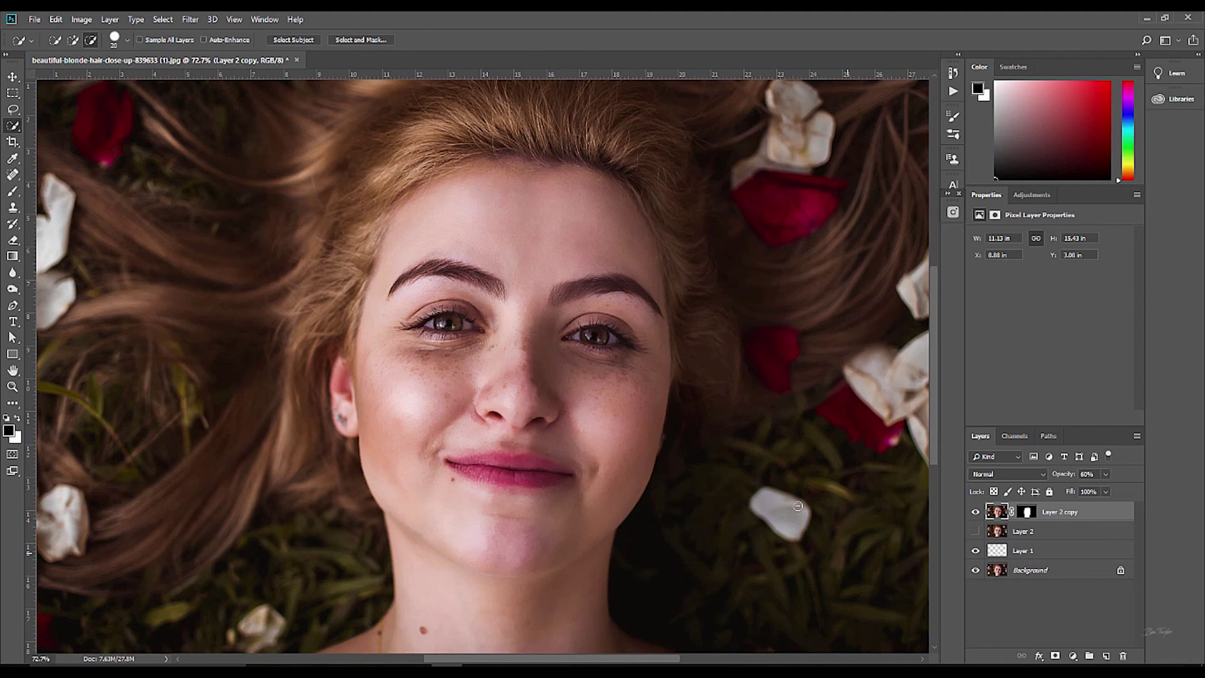
Delete the hidden Layer 2 and group Layer 1 with Layer 2 copy
click(1049, 535)
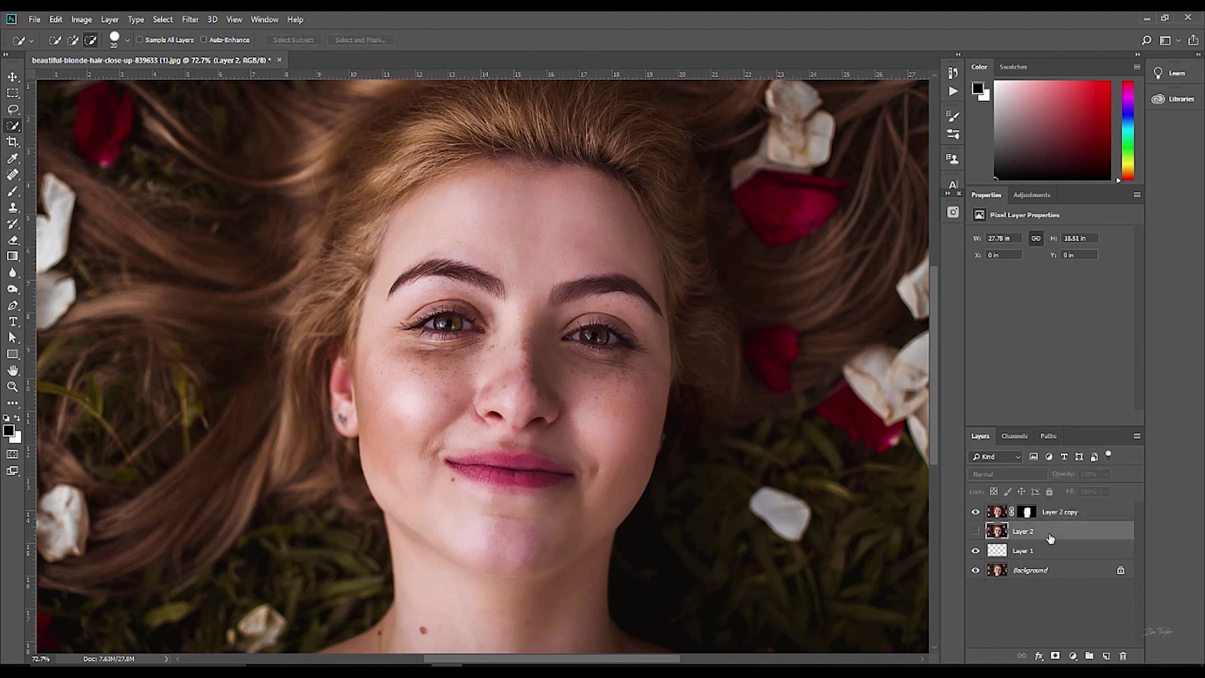
key(Delete)
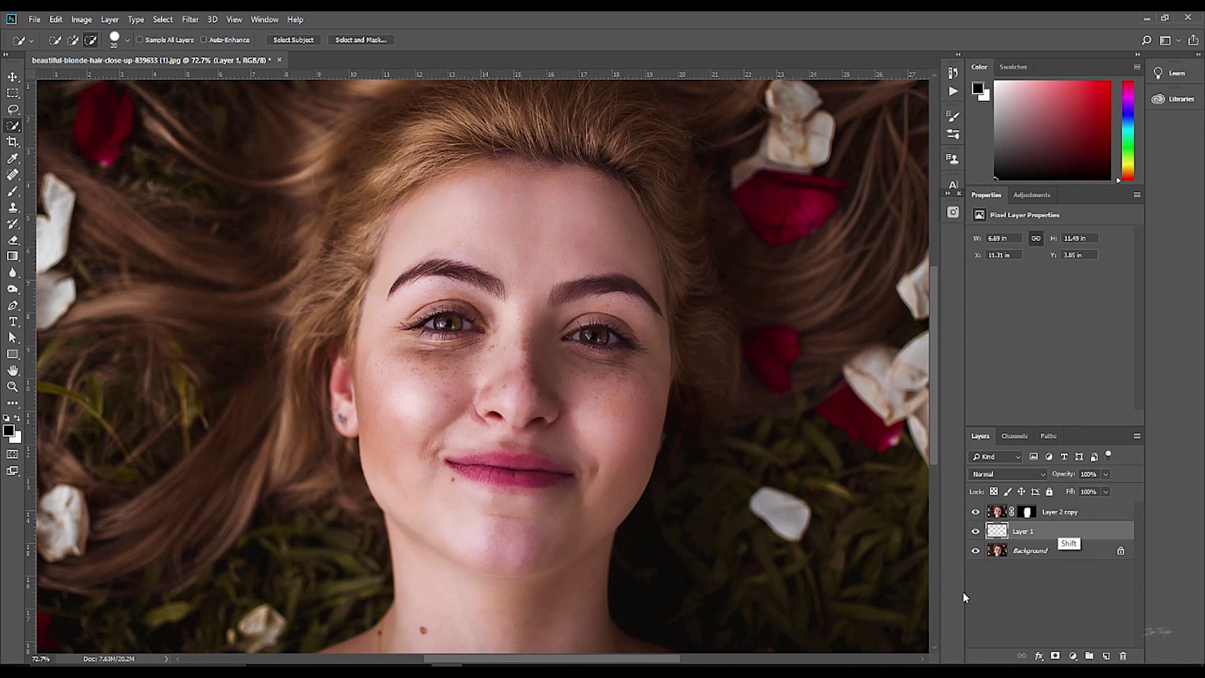
shift+click(1072, 519)
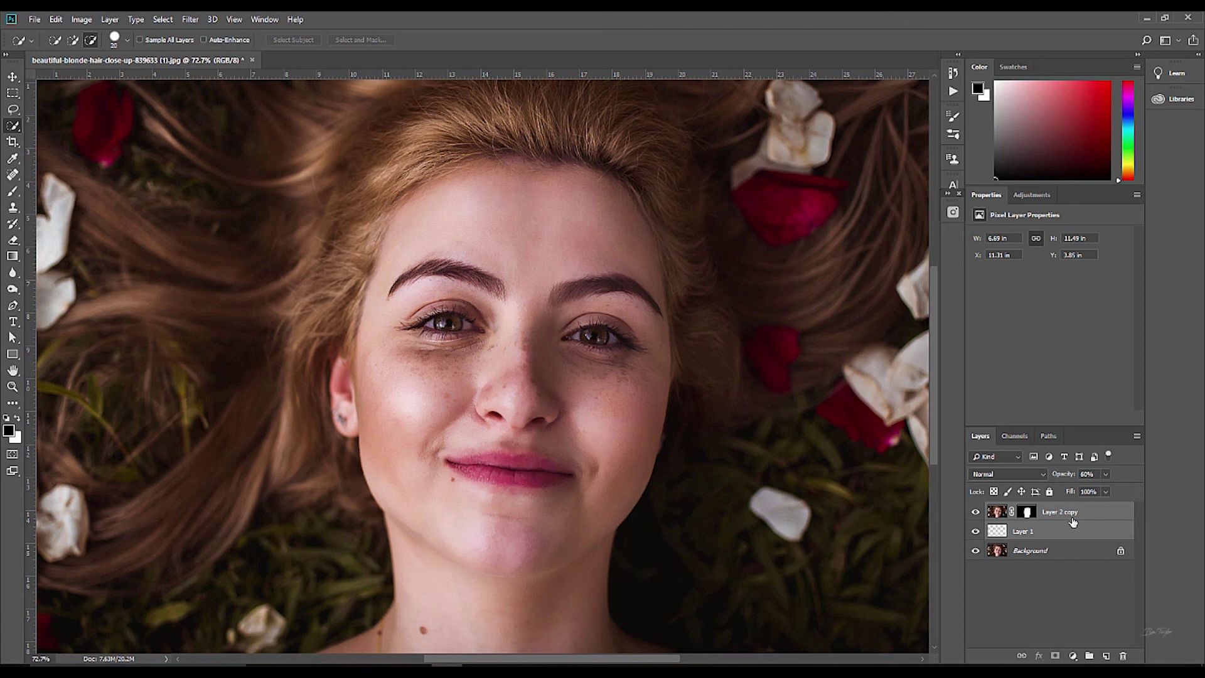
key(ctrl+g)
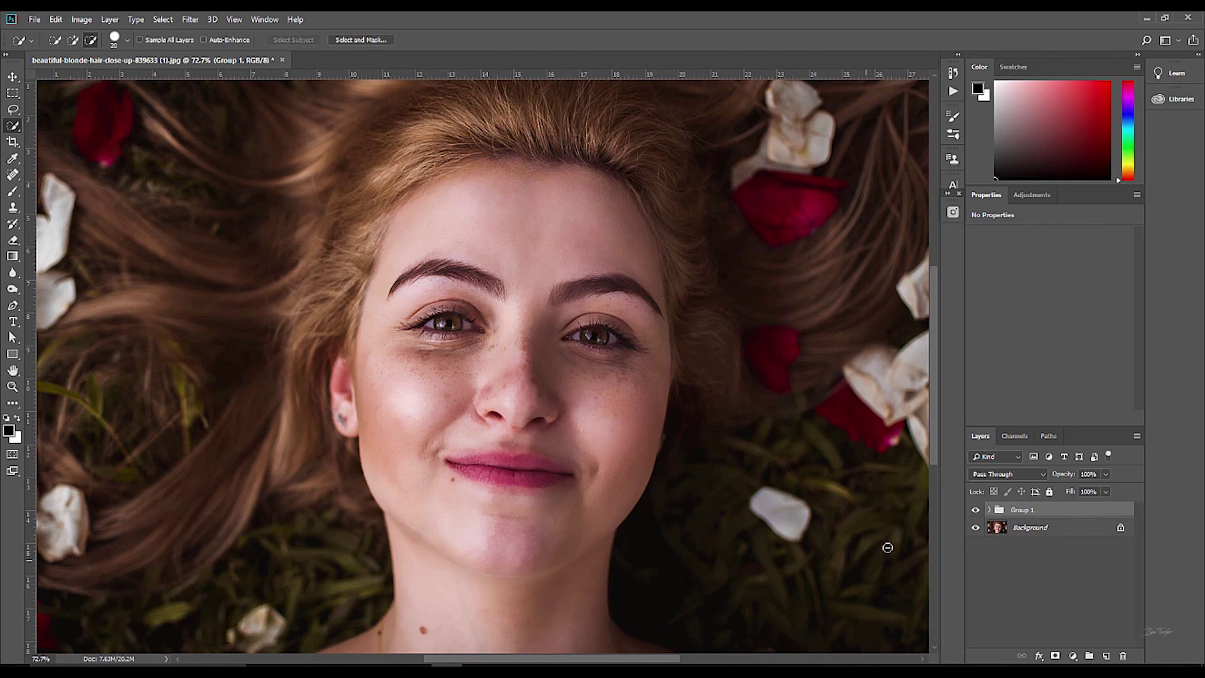
Hide and show Group 1 to compare the portrait before and after the skin retouching
click(975, 510)
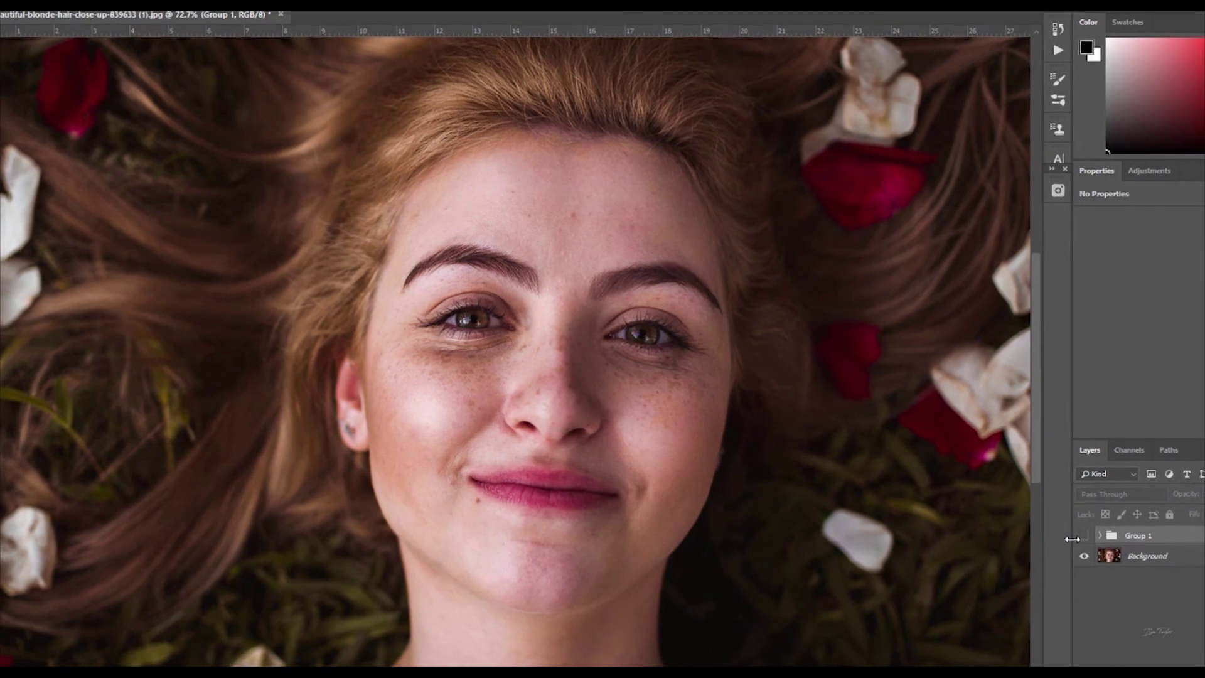
click(1082, 535)
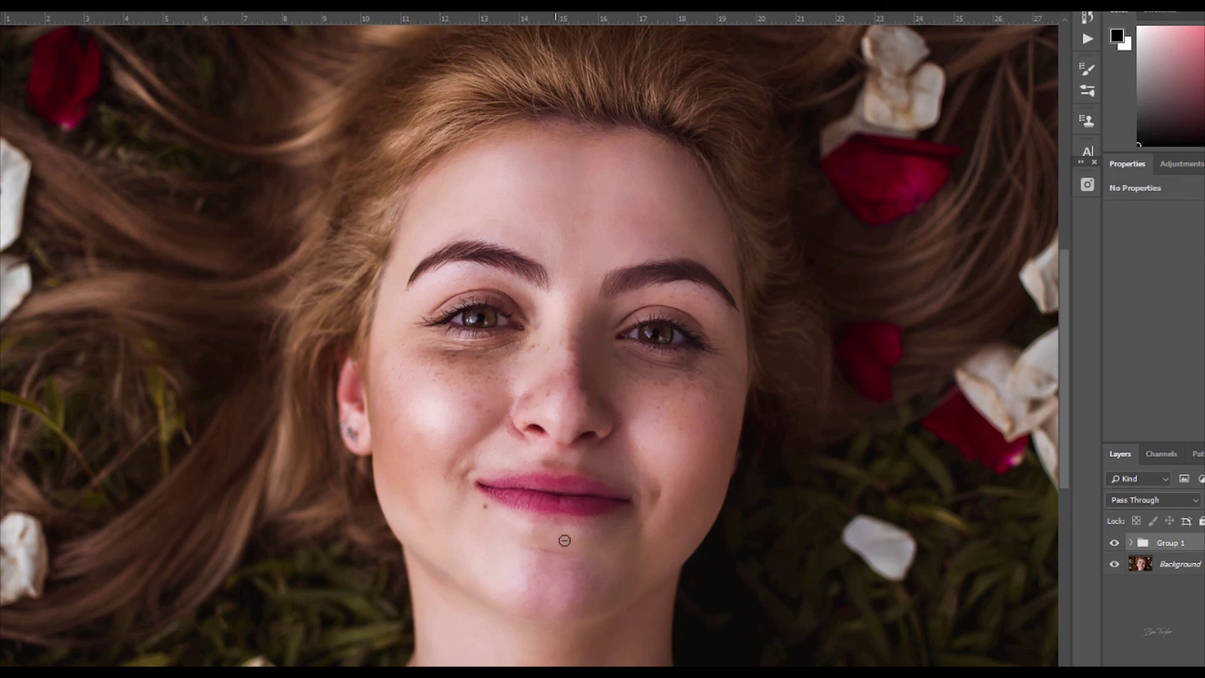
drag(606, 483, 569, 489)
drag(568, 490, 551, 467)
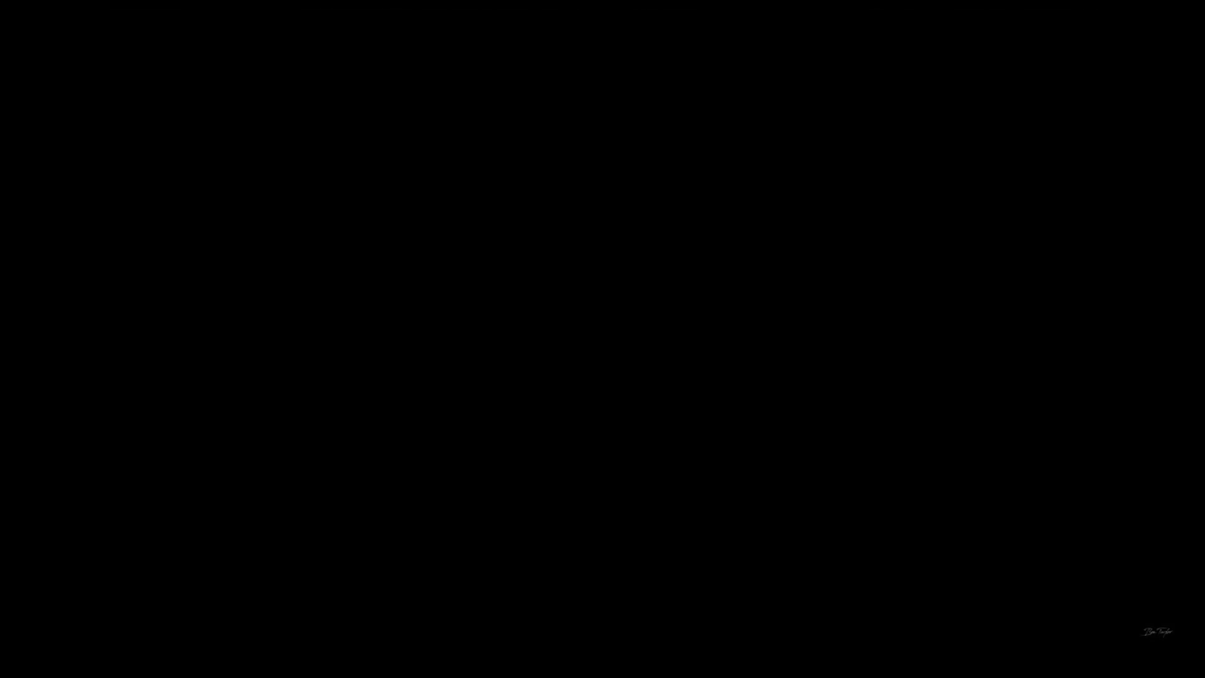